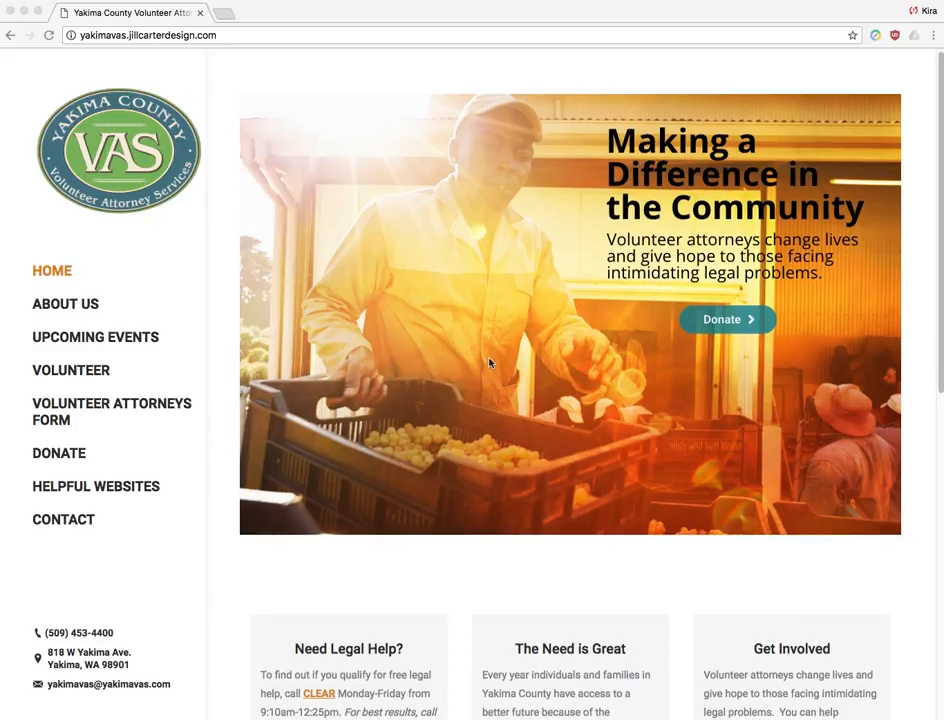
# - Sign in to the WordPress admin through the footer's Admin Login link with the administrator account
pyautogui.scroll(-3, 490, 365)
pyautogui.scroll(-6, 490, 363)
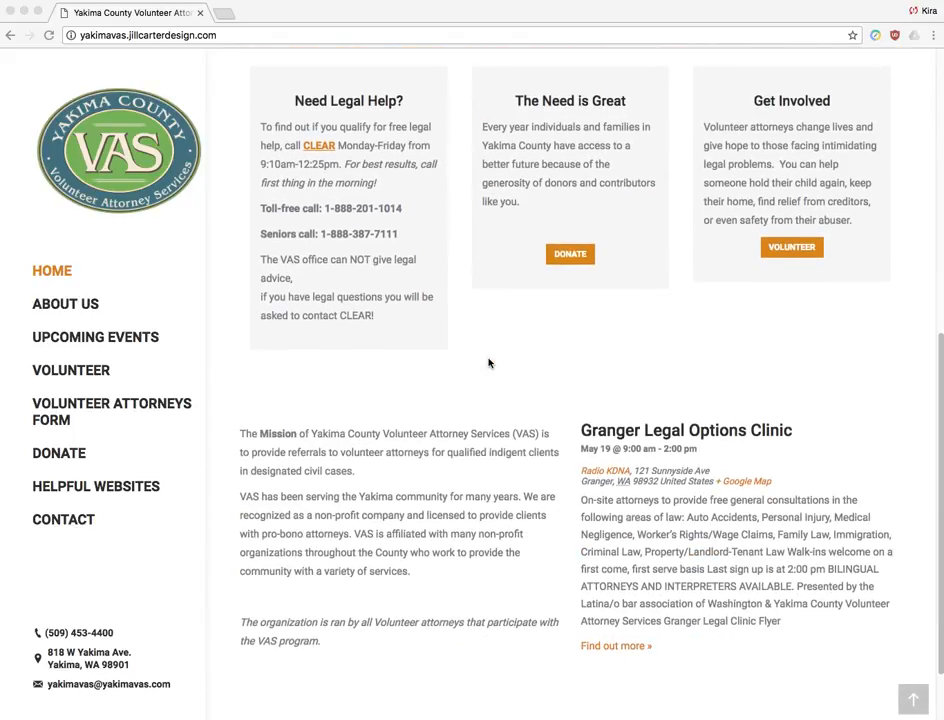
pyautogui.scroll(-2, 490, 363)
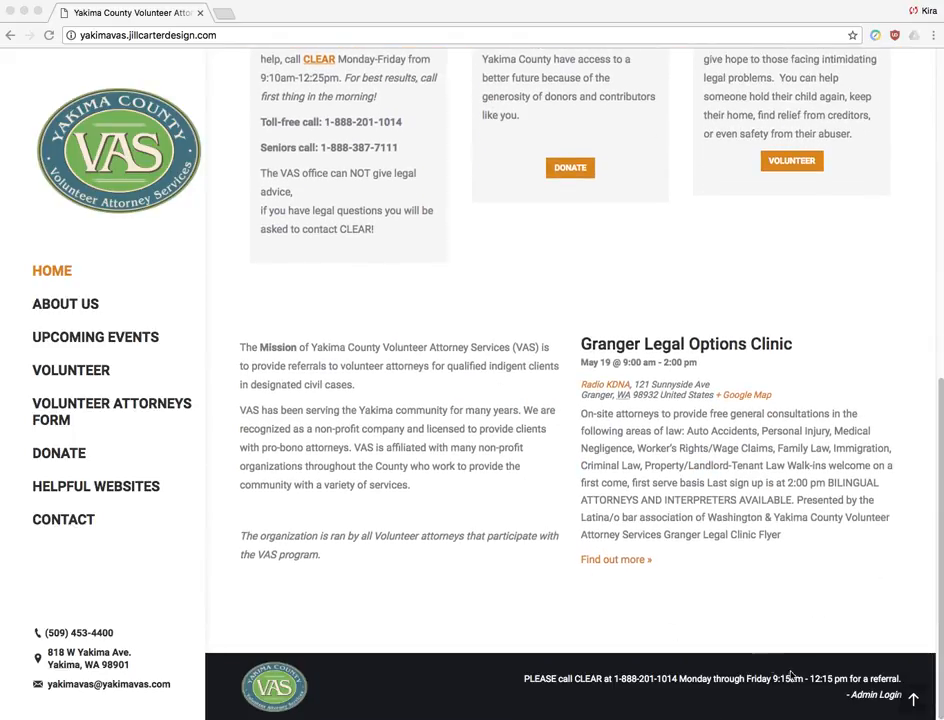
pyautogui.click(873, 701)
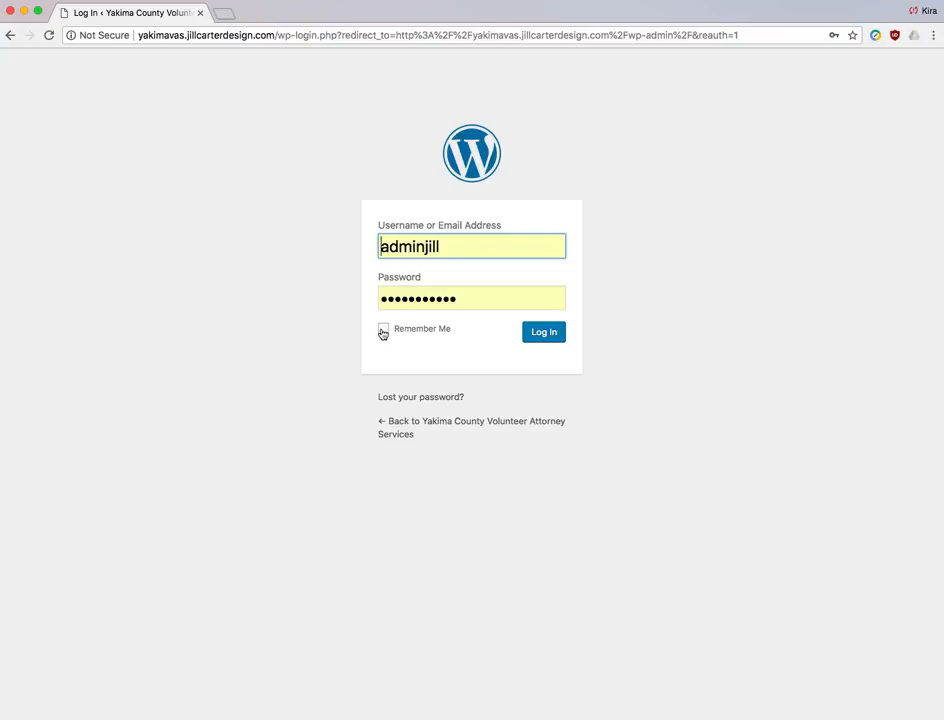
pyautogui.click(544, 333)
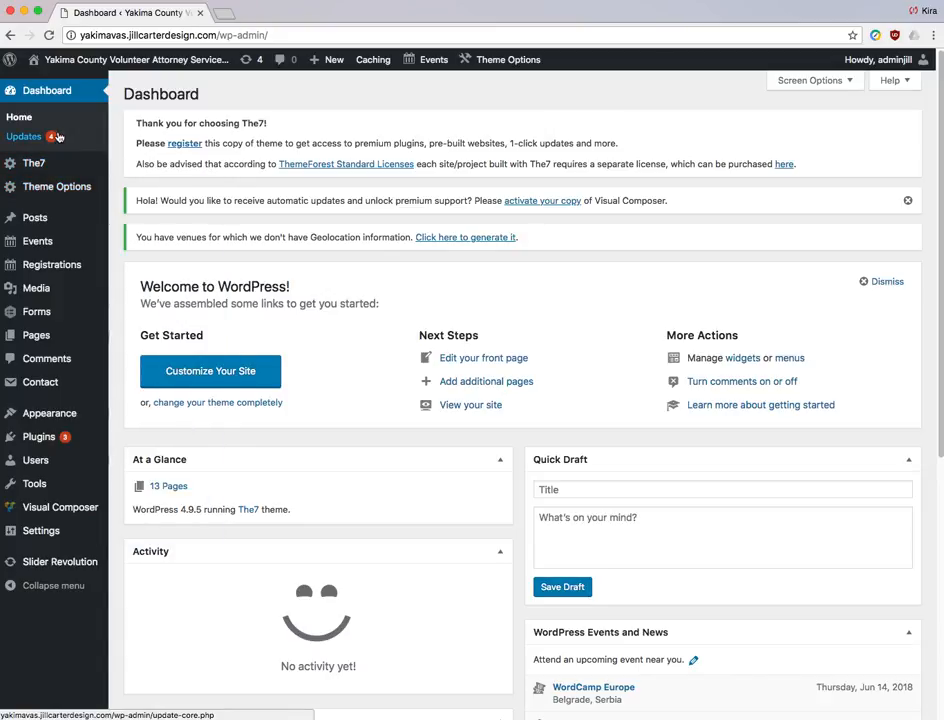
# - Reveal the Visit Site option under the site name in the admin bar
pyautogui.moveTo(83, 62)
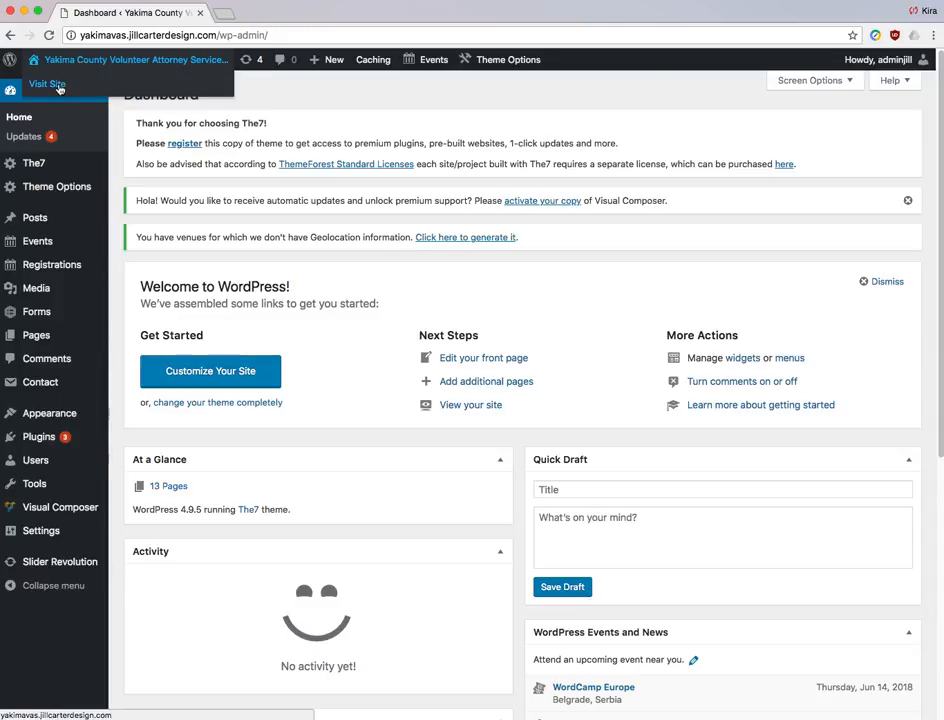
# - Go to the live Yakima County VAS site and open its Helpful Websites page
pyautogui.click(59, 86)
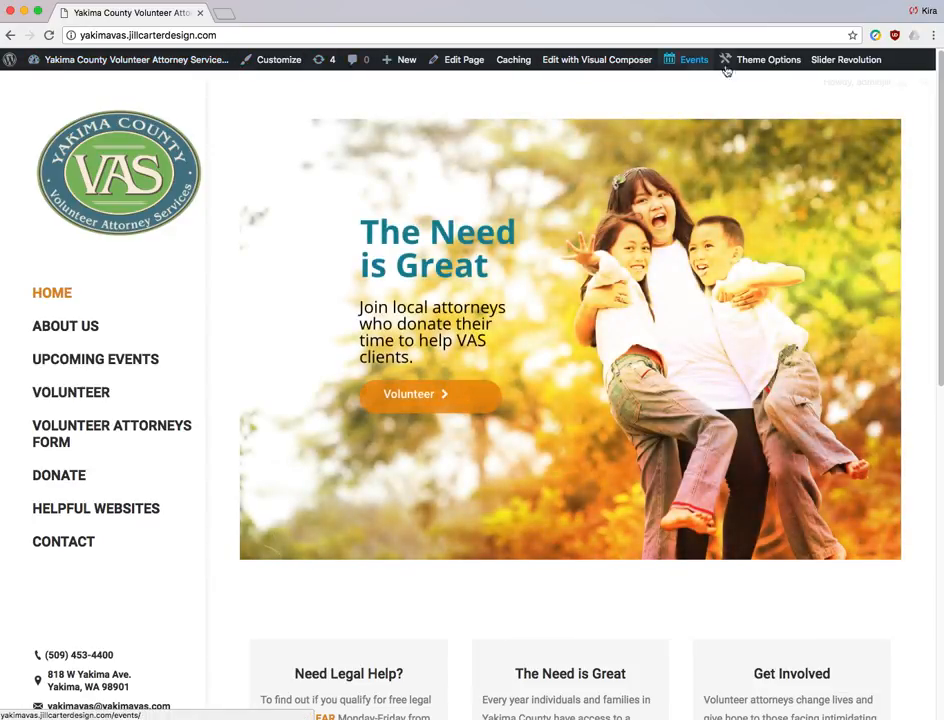
pyautogui.moveTo(166, 64)
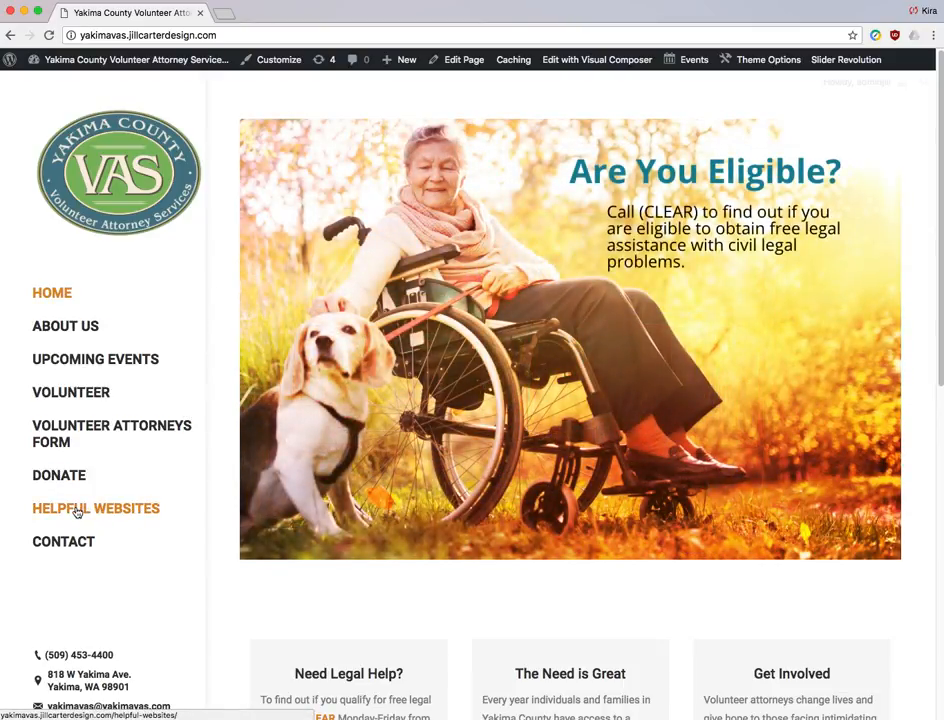
pyautogui.click(77, 512)
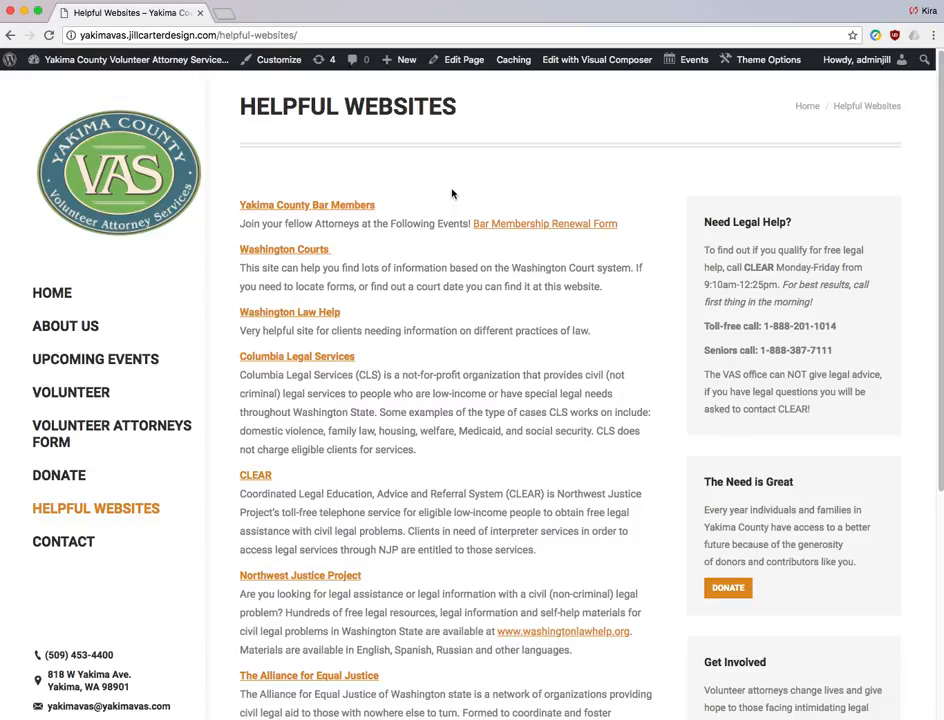
# - Open the Helpful Websites page in the page editor and scroll through its content
pyautogui.click(466, 62)
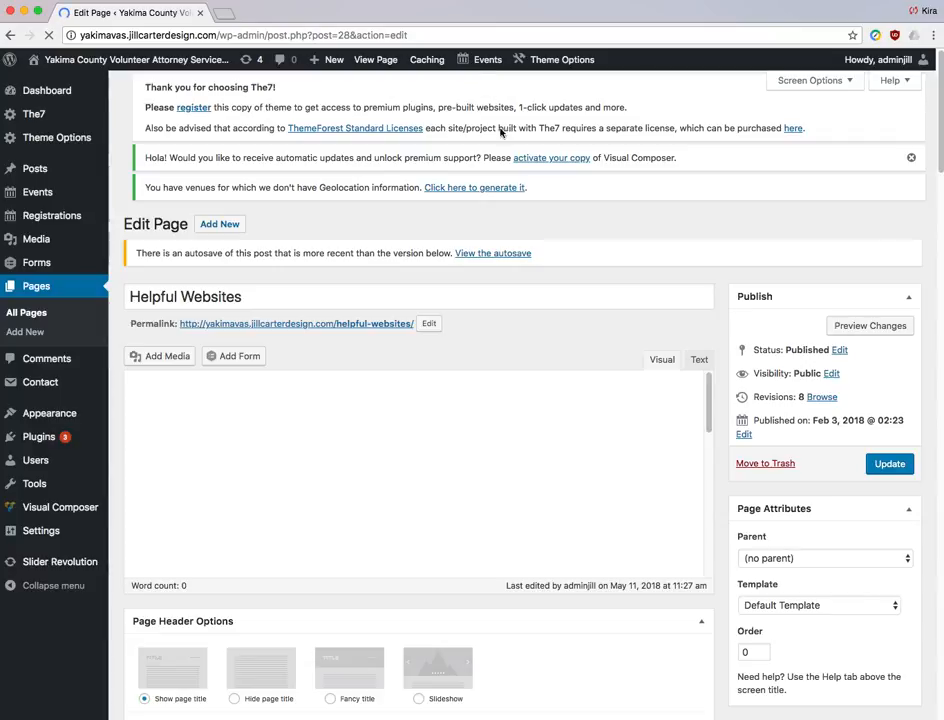
pyautogui.scroll(-1, 587, 367)
pyautogui.scroll(-1, 588, 365)
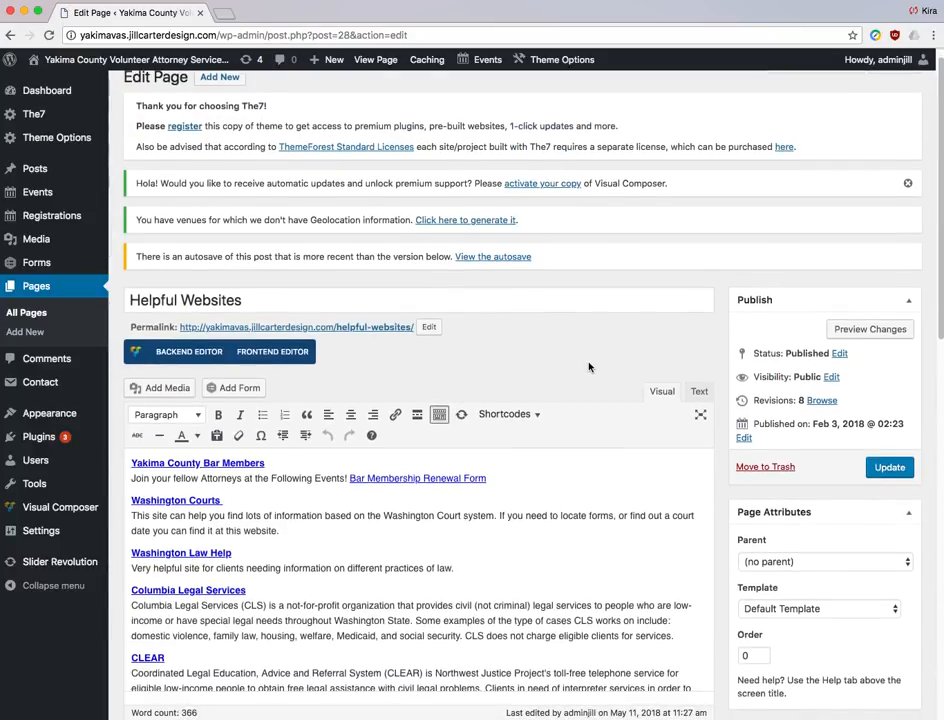
pyautogui.scroll(-2, 587, 364)
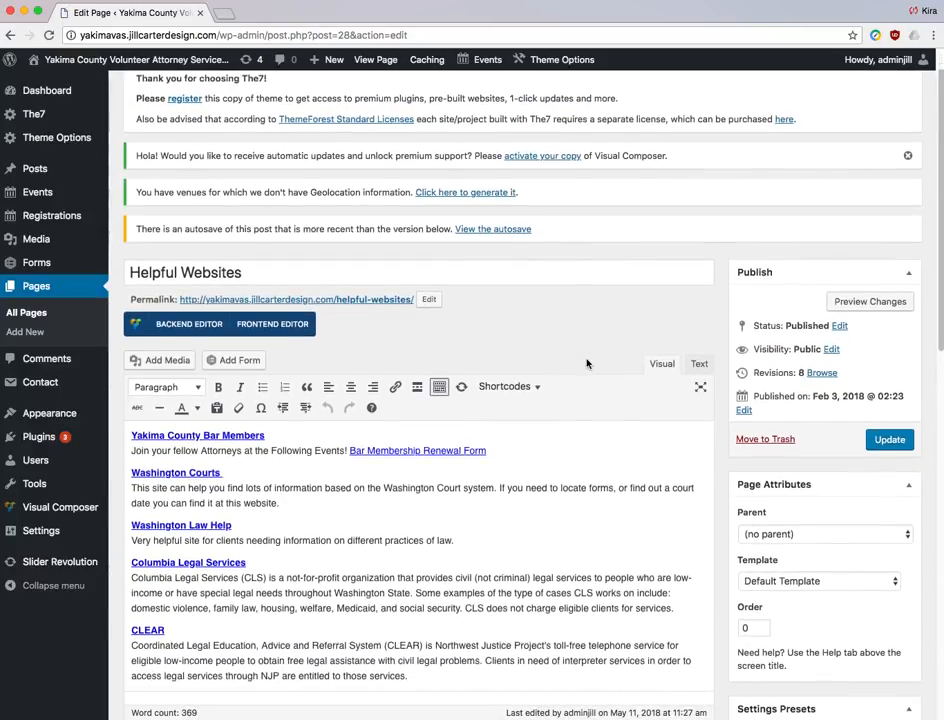
pyautogui.scroll(-1, 587, 364)
pyautogui.scroll(-3, 587, 363)
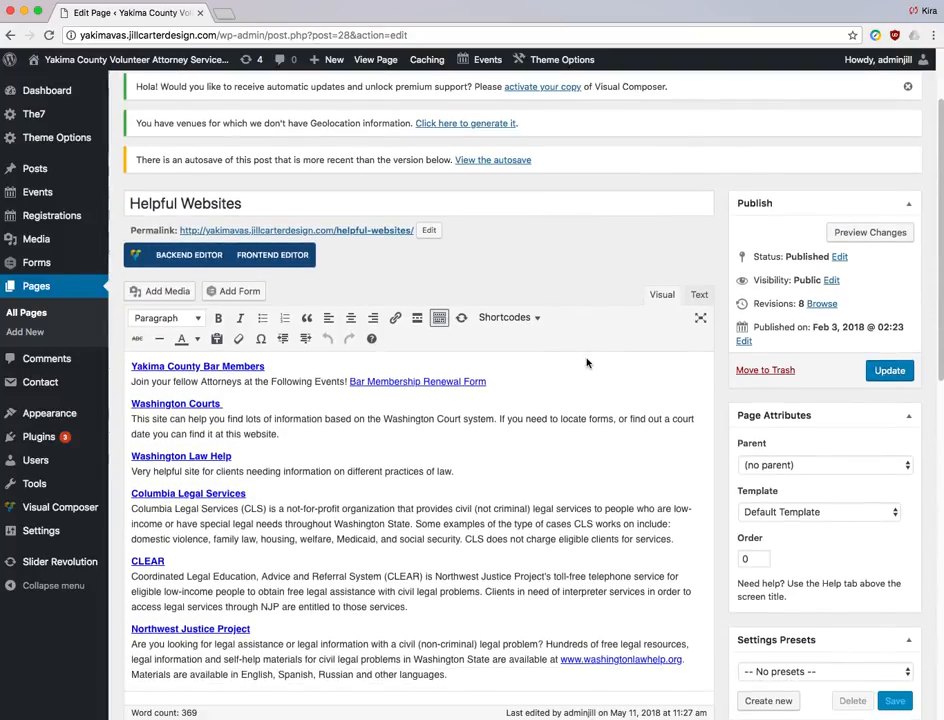
pyautogui.scroll(-1, 587, 363)
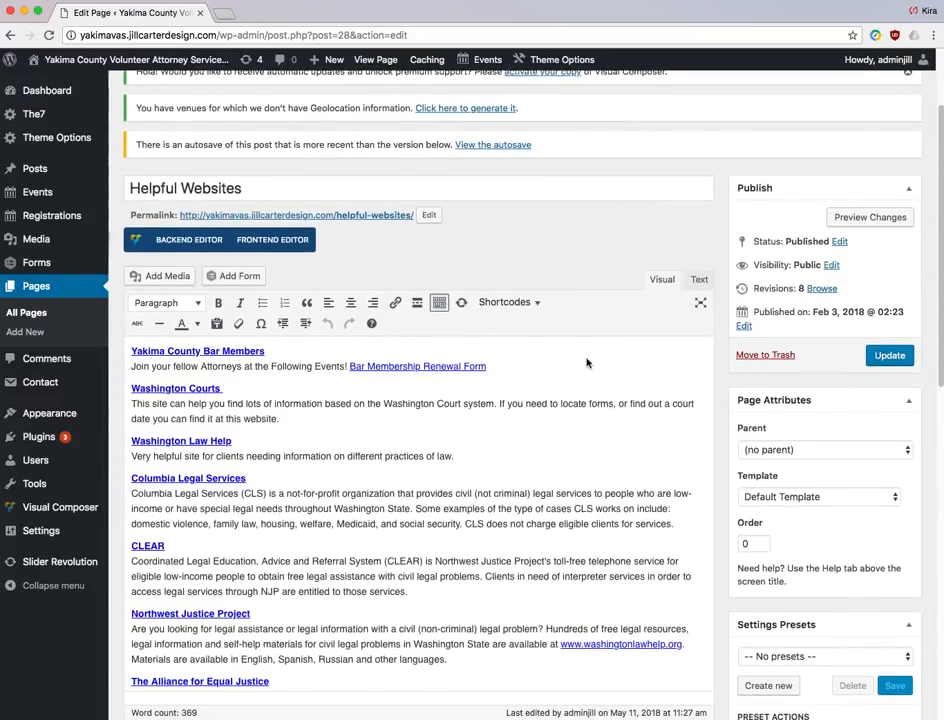
pyautogui.scroll(-1, 587, 363)
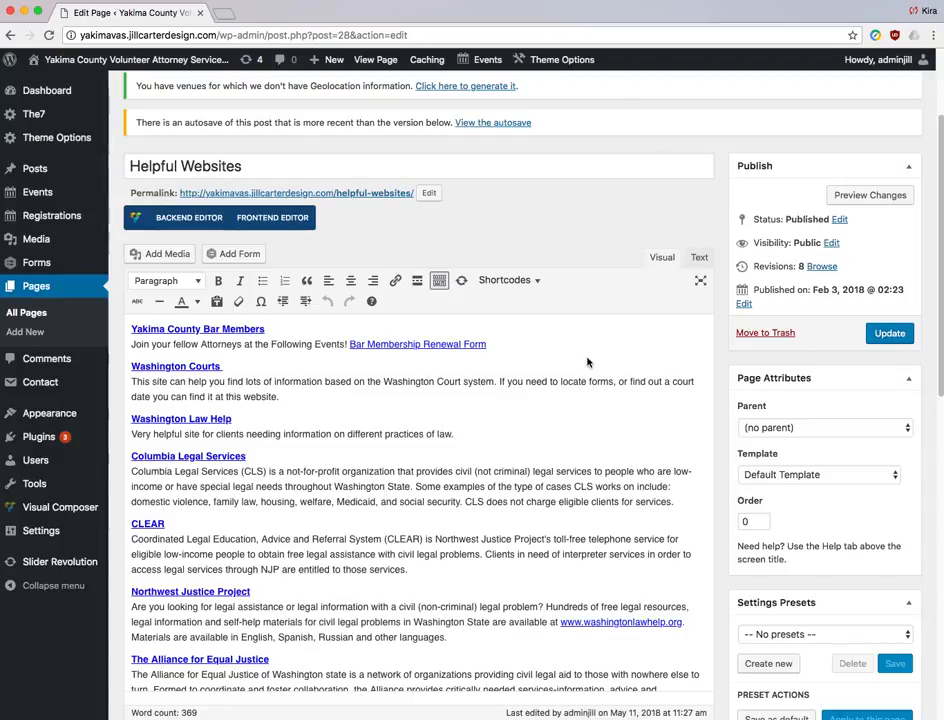
pyautogui.scroll(-1, 587, 363)
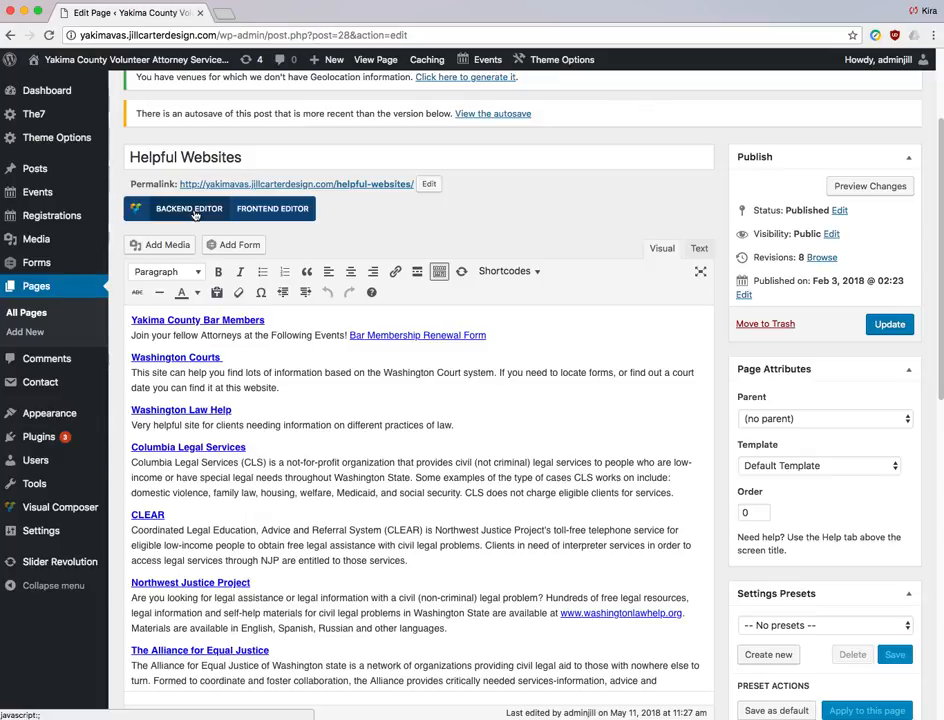
pyautogui.scroll(-2, 478, 393)
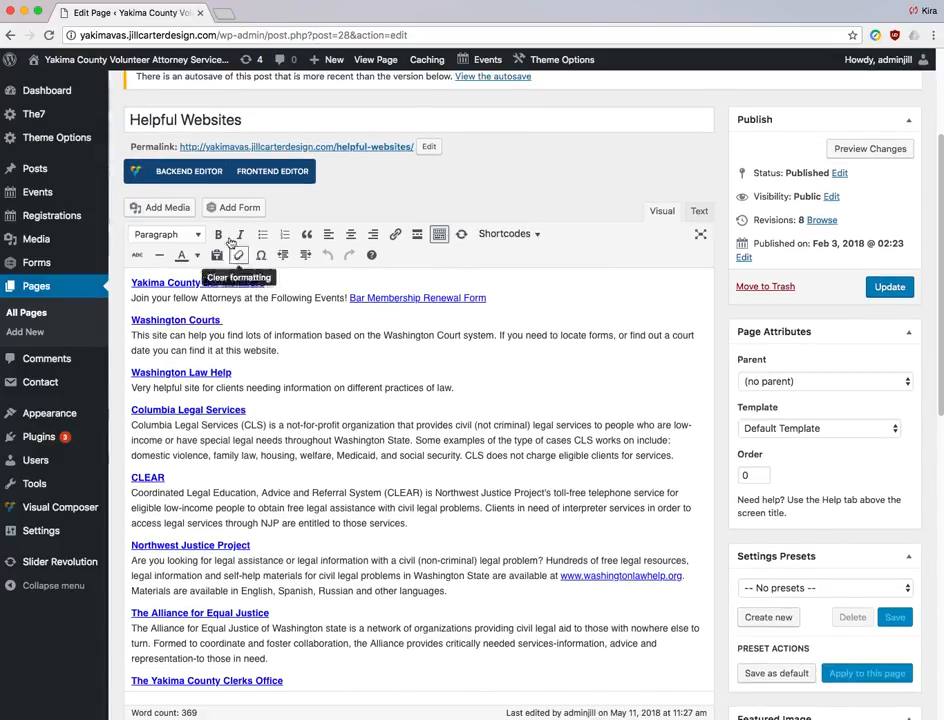
# - Add a blank paragraph above the Yakima County Bar Members heading
pyautogui.click(438, 237)
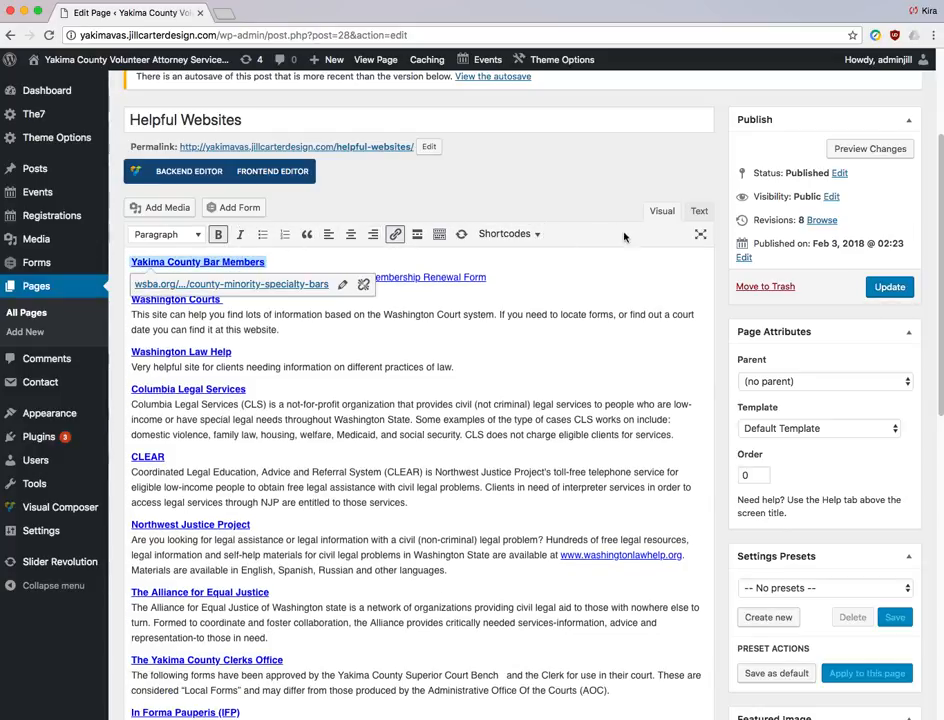
pyautogui.click(440, 236)
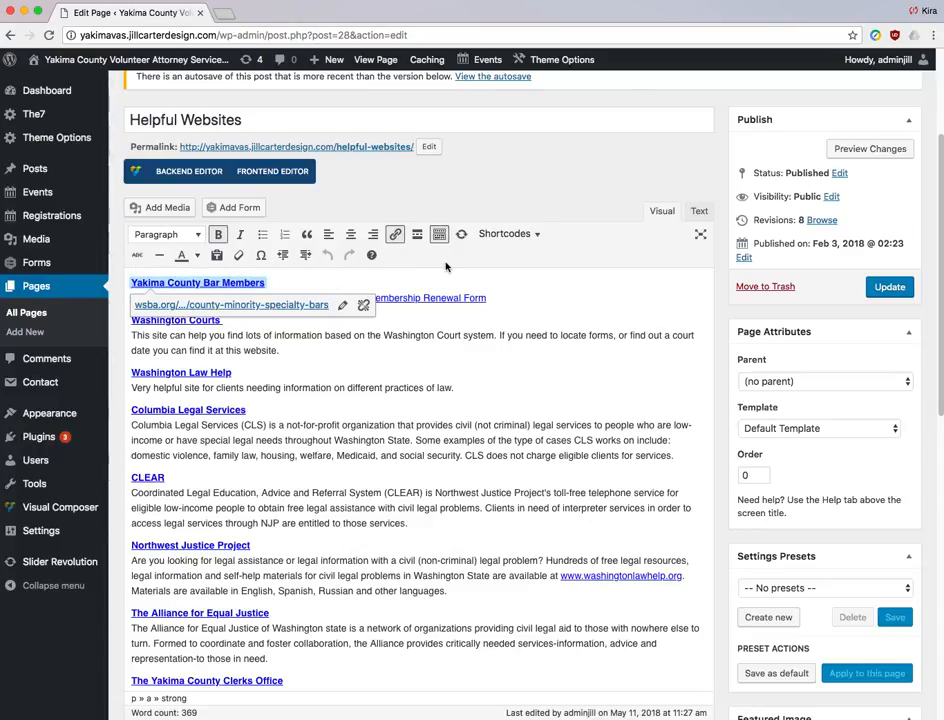
pyautogui.click(518, 343)
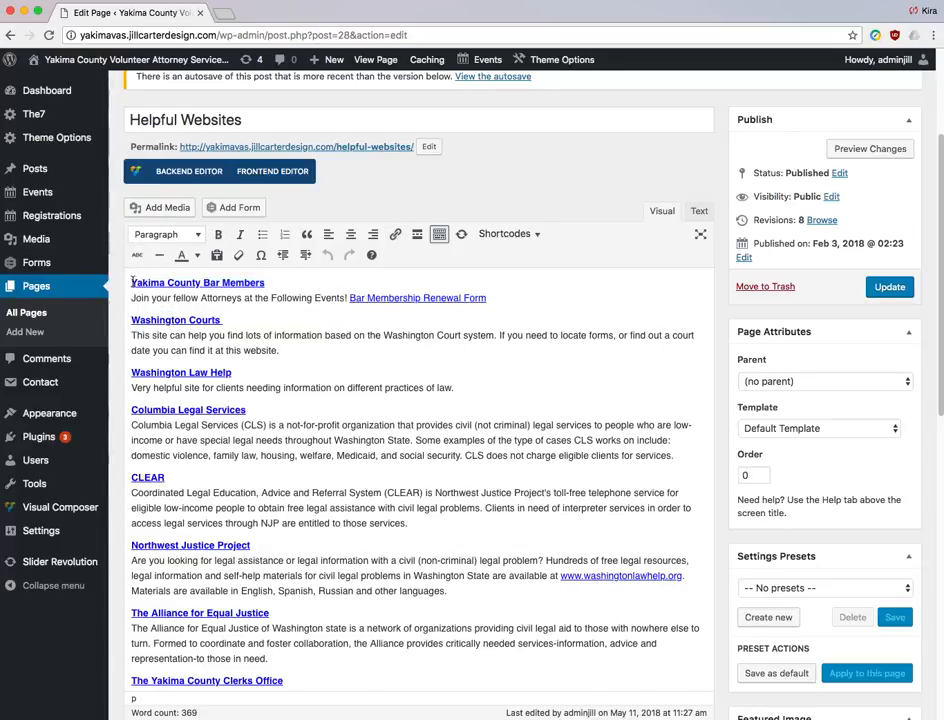
pyautogui.moveTo(132, 283); pyautogui.dragTo(265, 284)
pyautogui.press('Return')
pyautogui.press('Up')
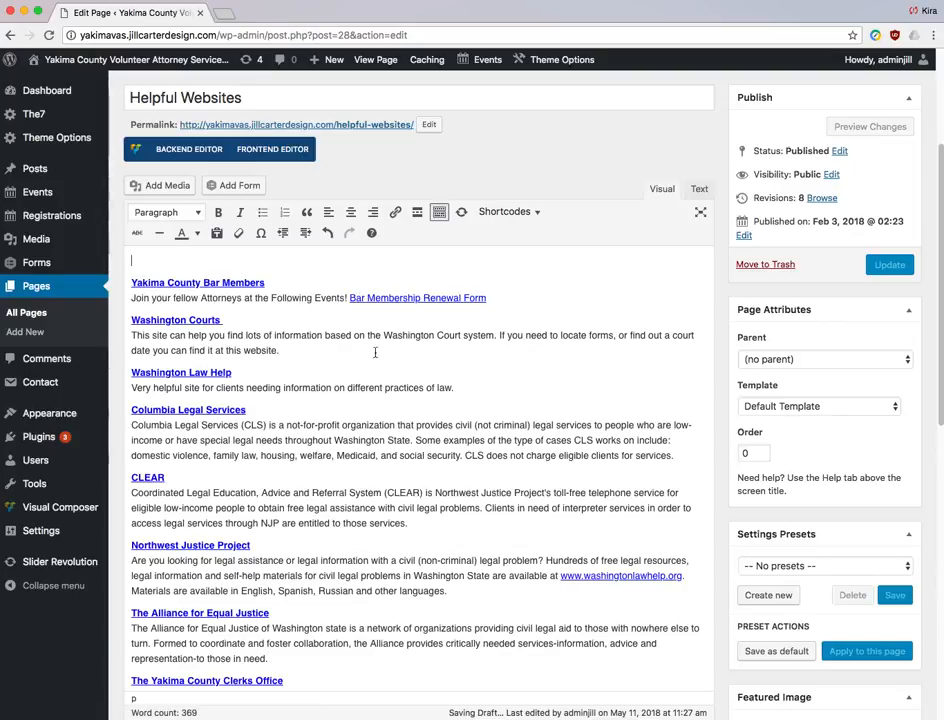
# - Insert the VAS logo Untitled-1.png from the Media Library into the page
pyautogui.click(167, 186)
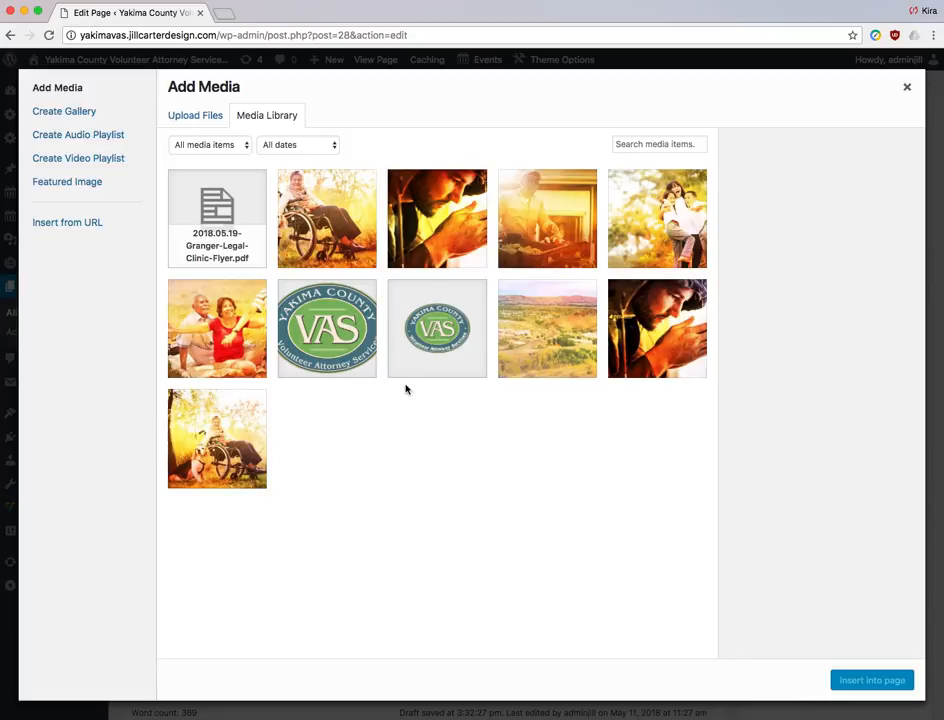
pyautogui.click(198, 116)
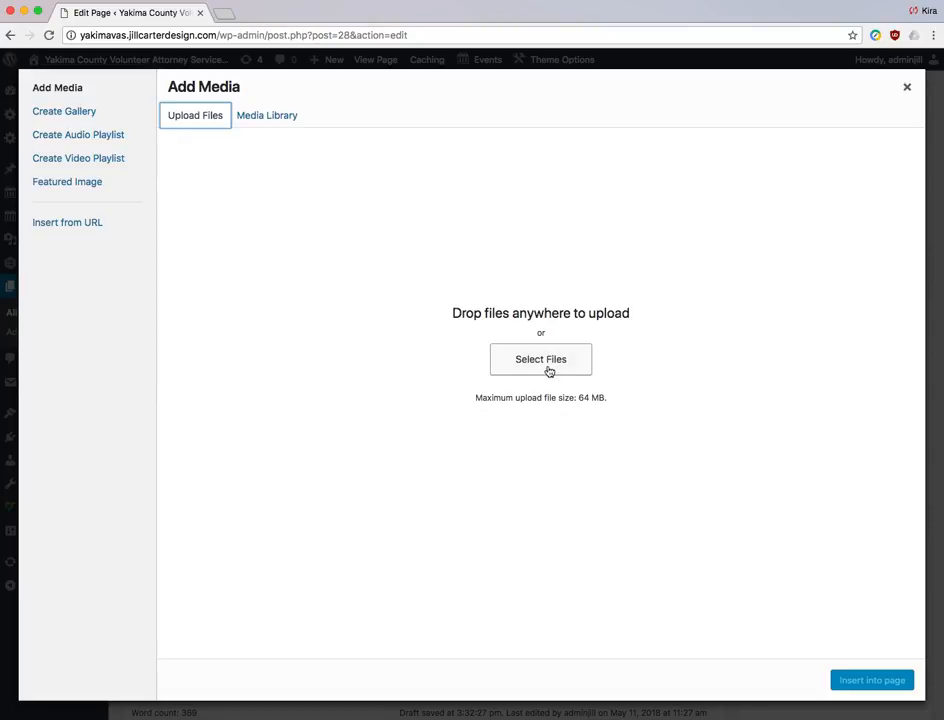
pyautogui.click(253, 120)
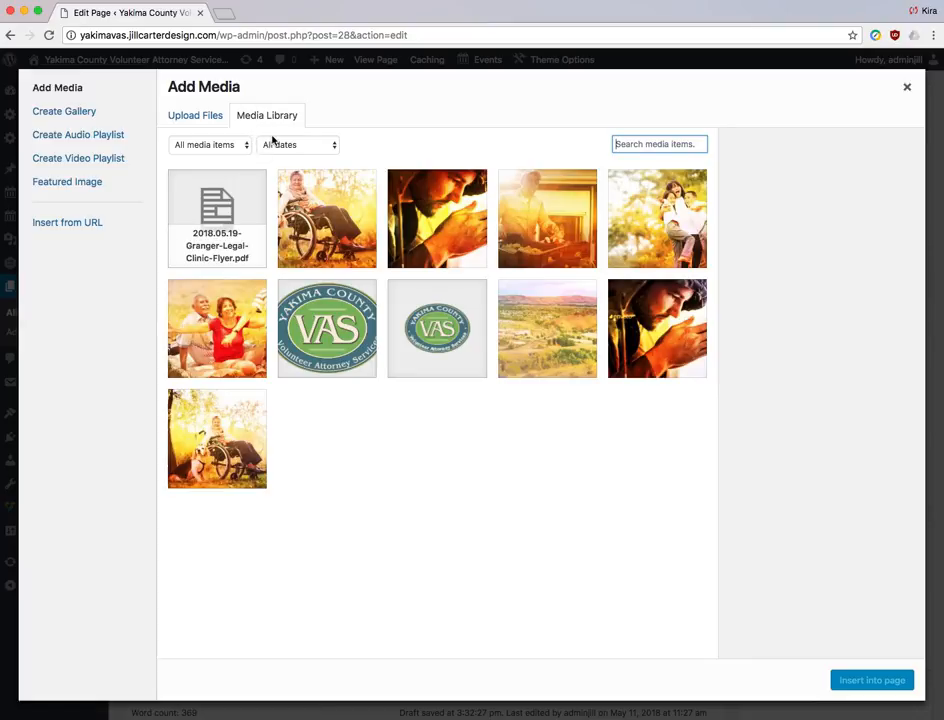
pyautogui.click(327, 328)
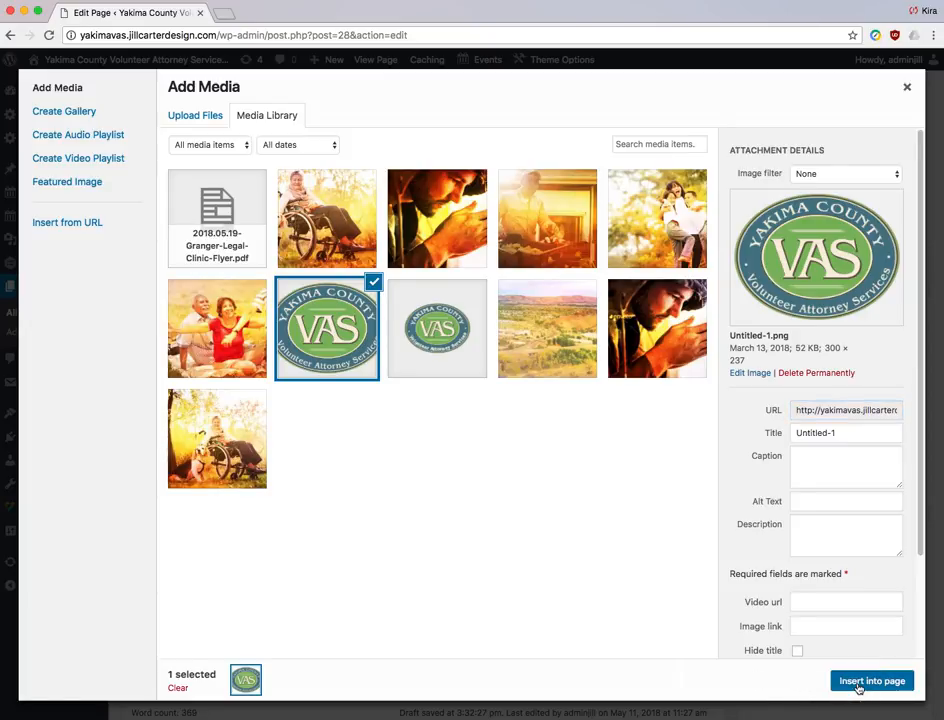
pyautogui.click(857, 685)
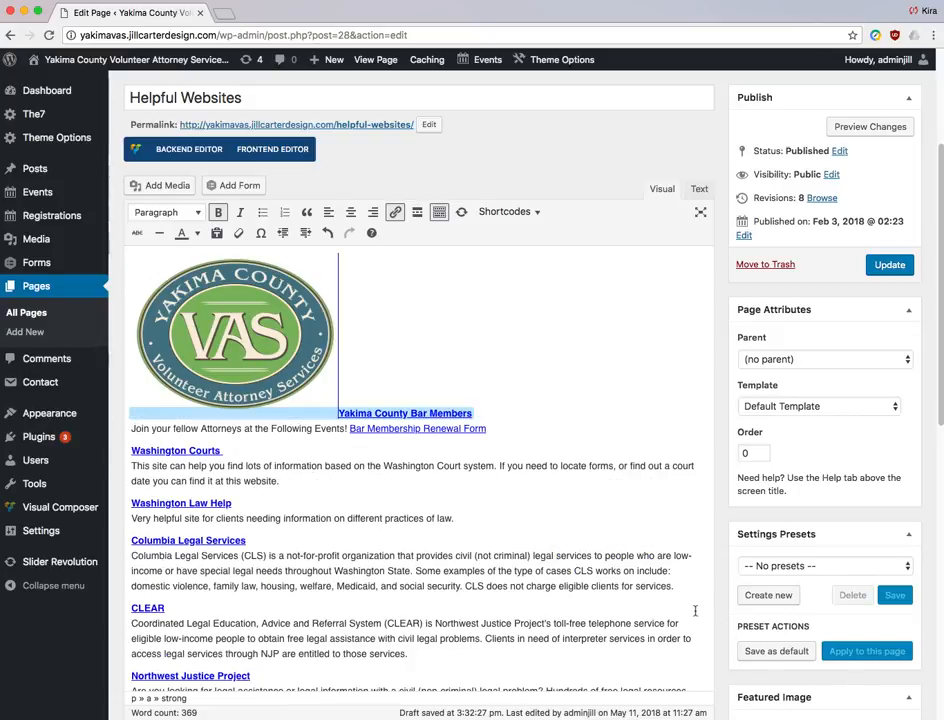
# - Center-align the VAS logo image at the top of the page
pyautogui.click(262, 324)
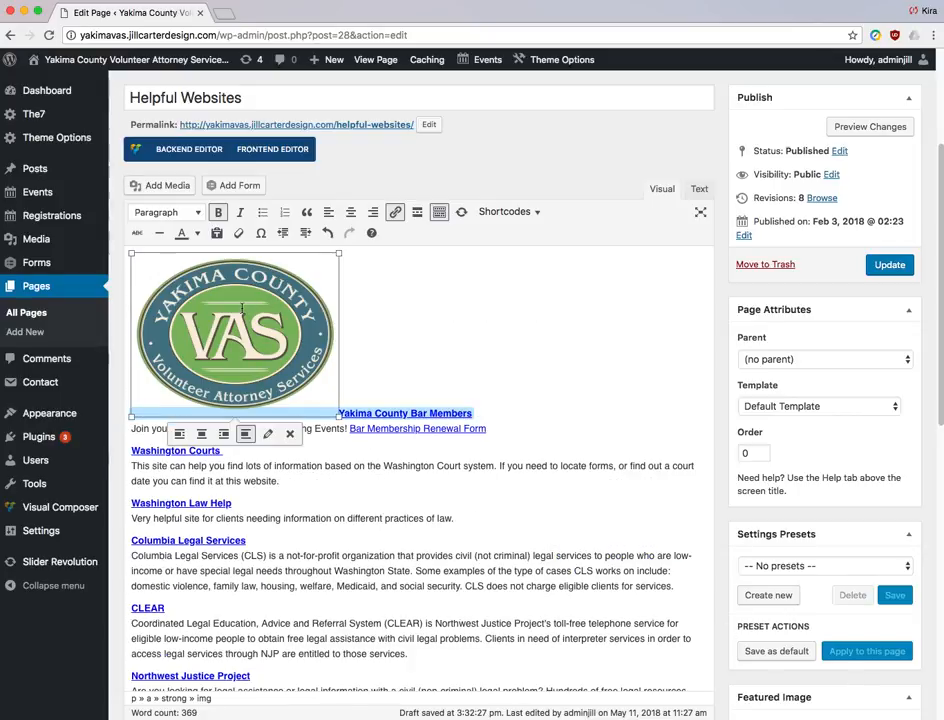
pyautogui.click(349, 213)
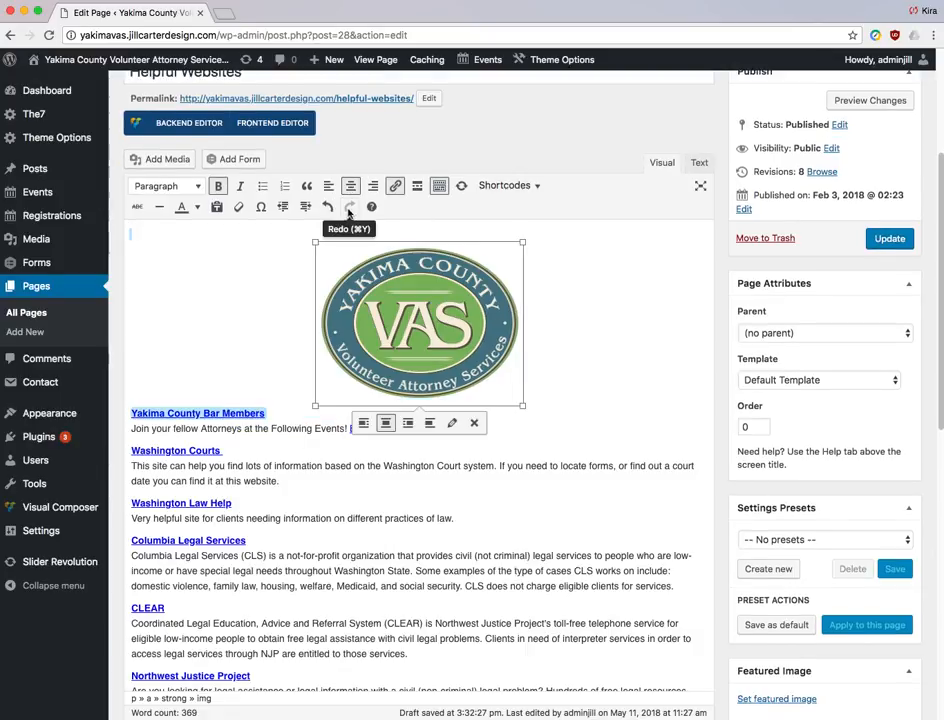
pyautogui.click(605, 341)
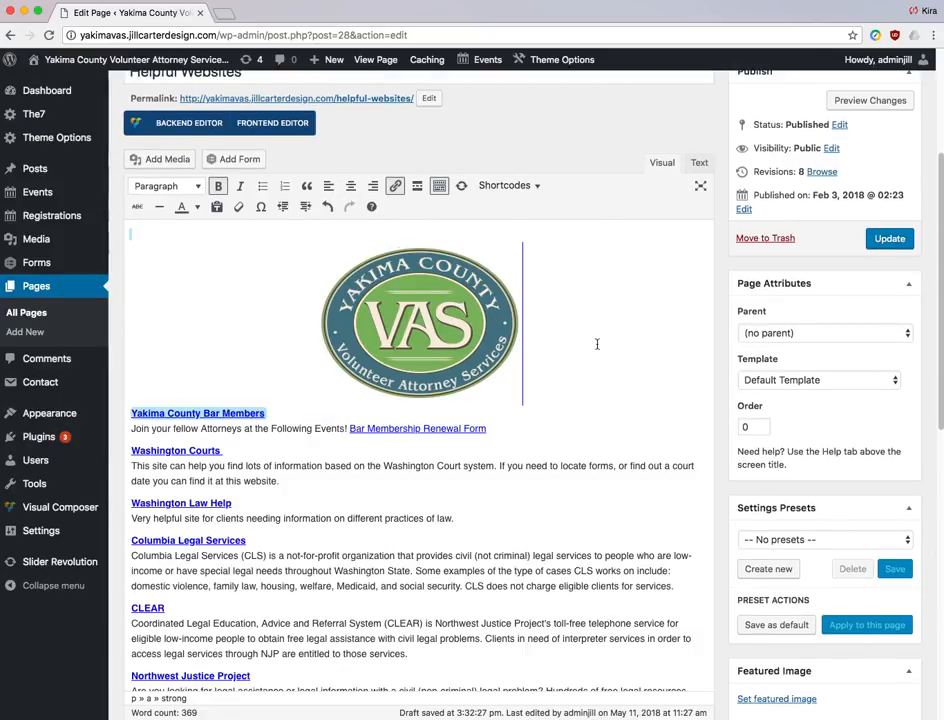
pyautogui.click(421, 318)
pyautogui.moveTo(313, 405); pyautogui.dragTo(316, 378)
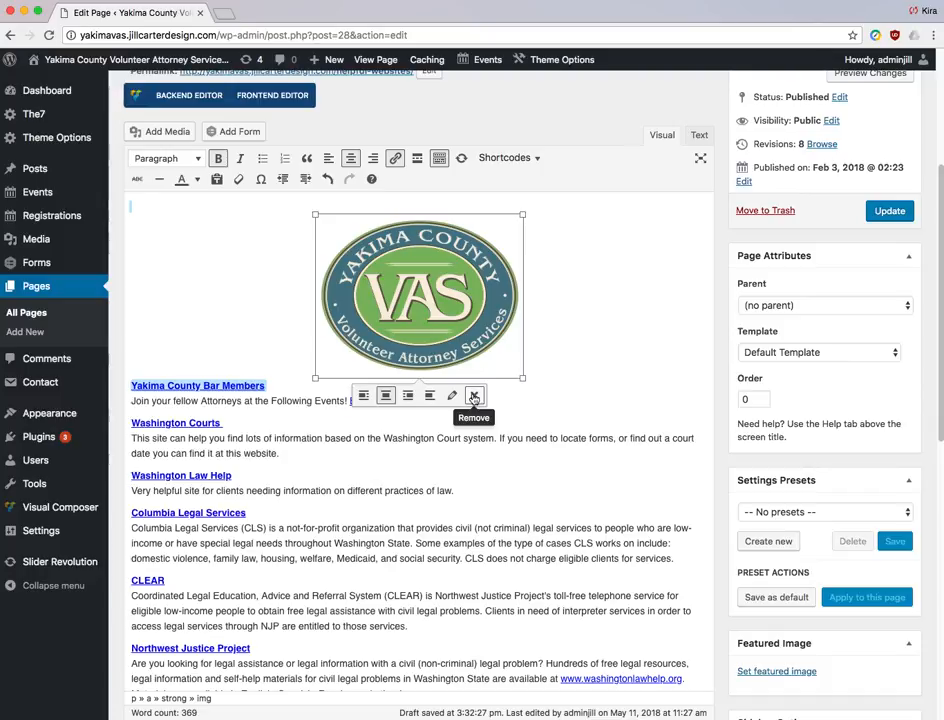
# - Add a horizontal line below the logo and turn on Paste as text
pyautogui.click(630, 305)
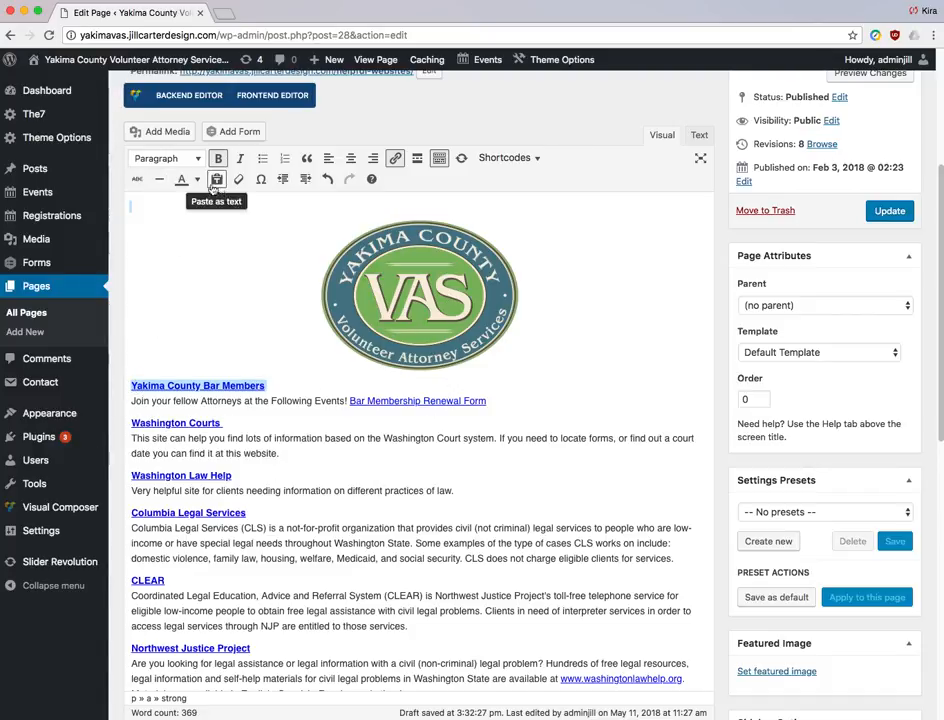
pyautogui.click(159, 180)
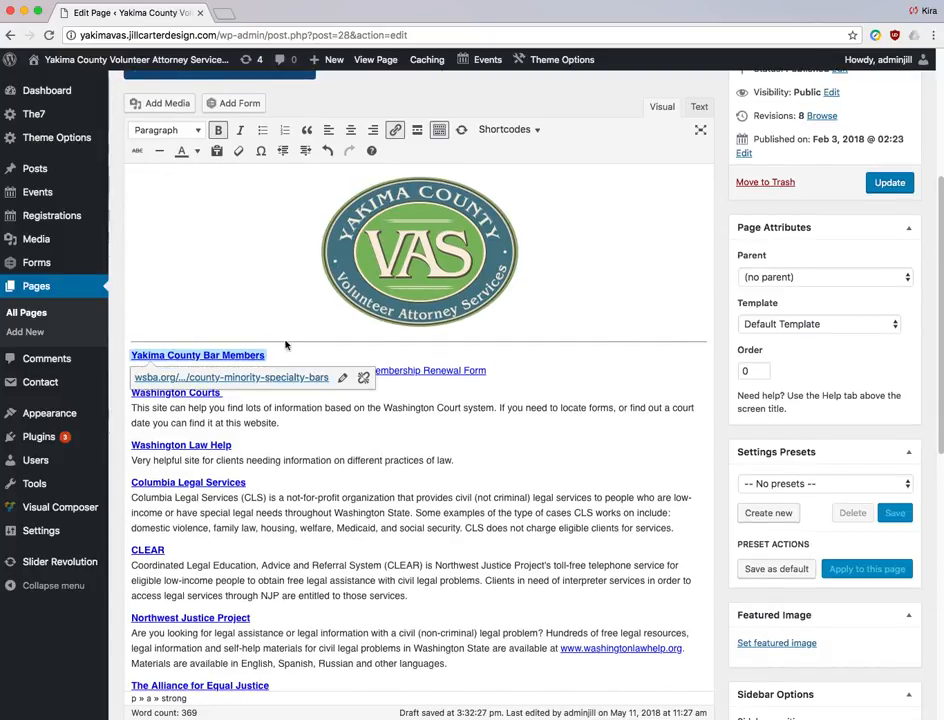
pyautogui.click(217, 152)
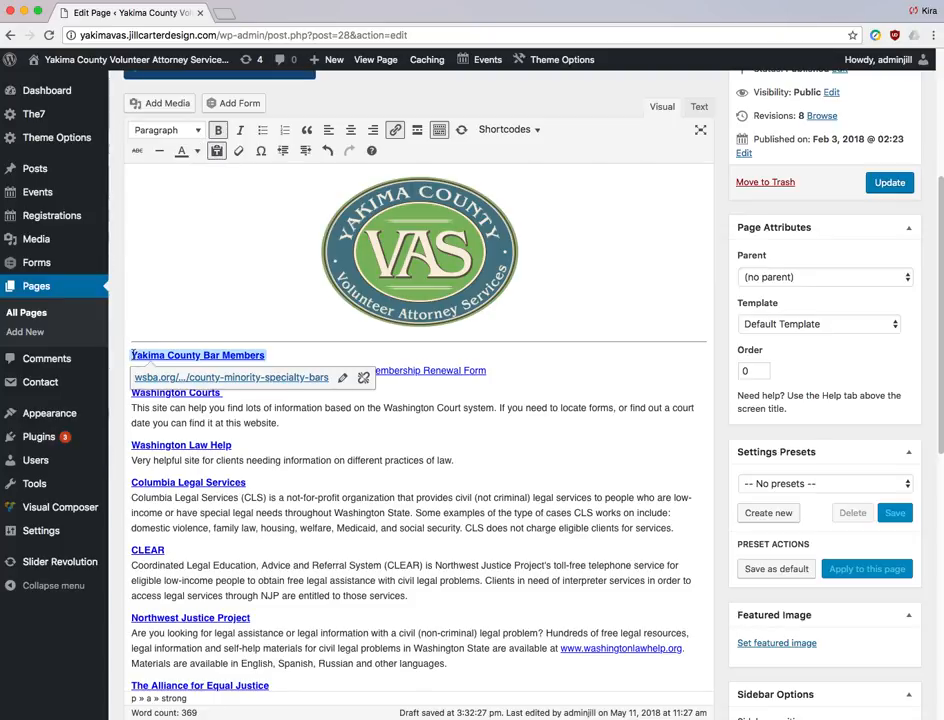
# - Paste the on-site attorneys consultation paragraph above Yakima County Bar Members and clear its formatting
pyautogui.press('Return')
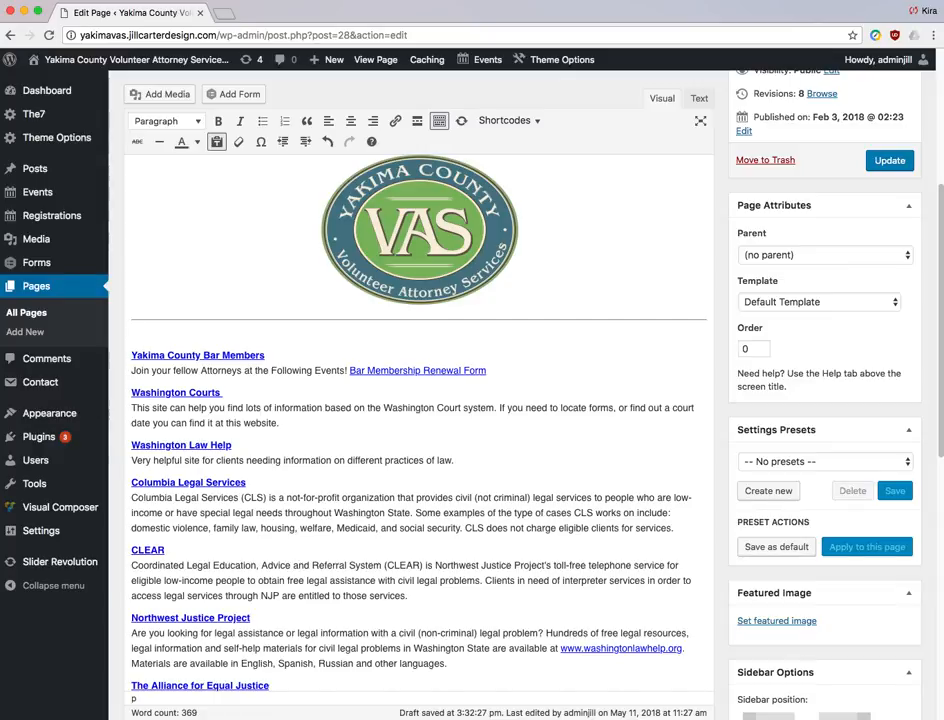
pyautogui.rightClick(171, 334)
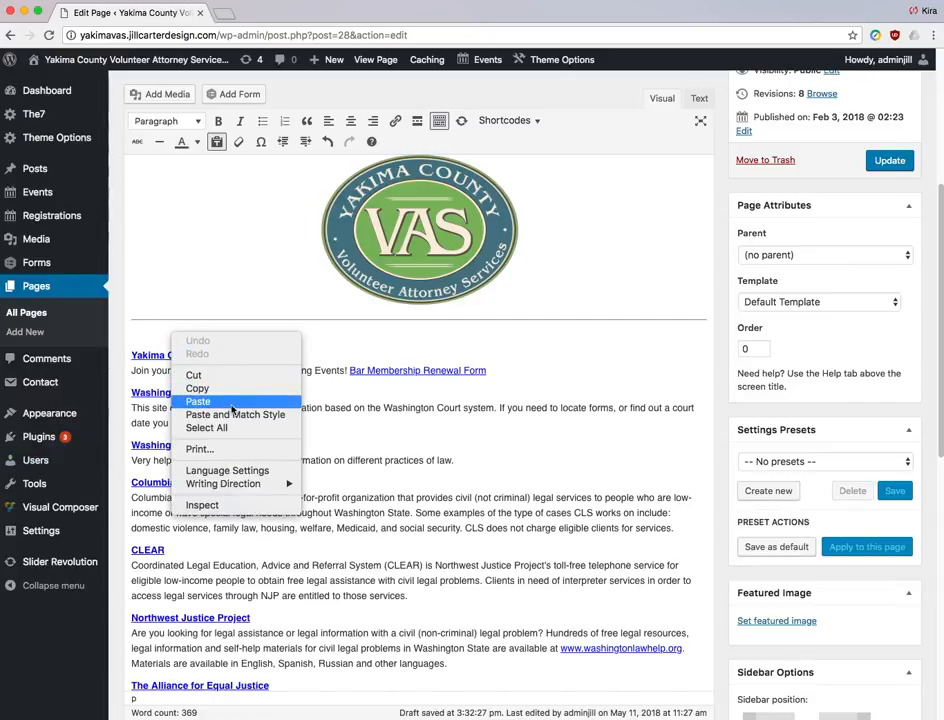
pyautogui.click(198, 401)
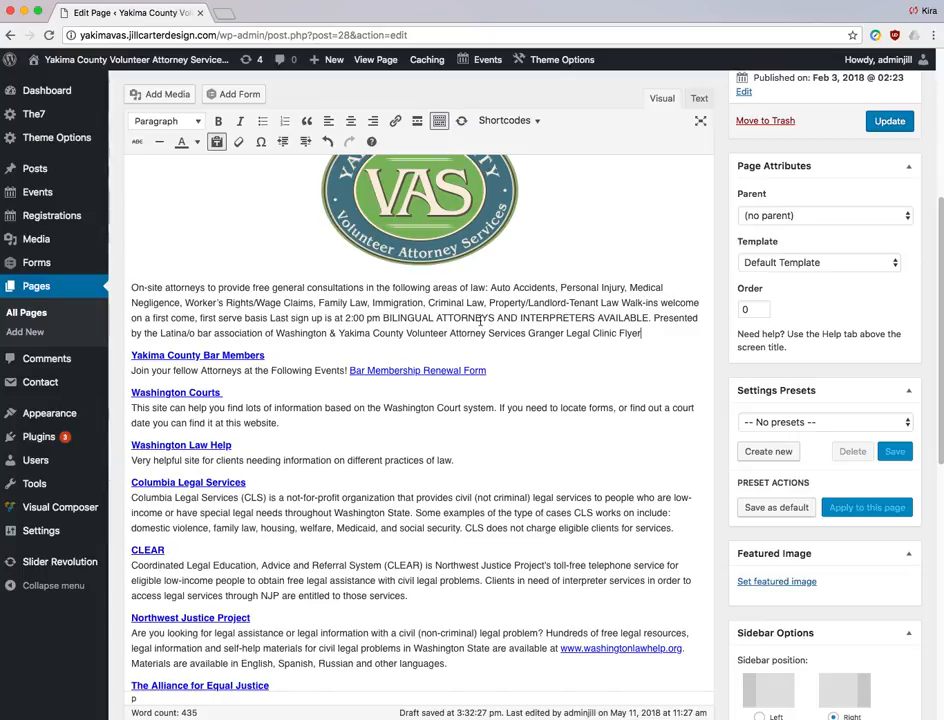
pyautogui.moveTo(643, 333); pyautogui.dragTo(118, 289)
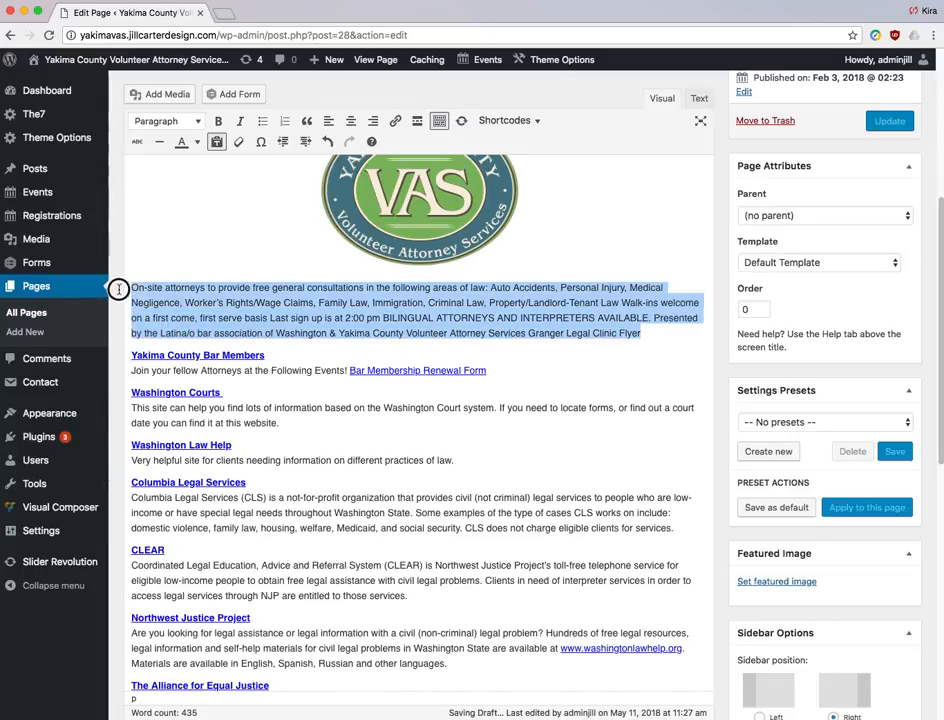
pyautogui.click(240, 146)
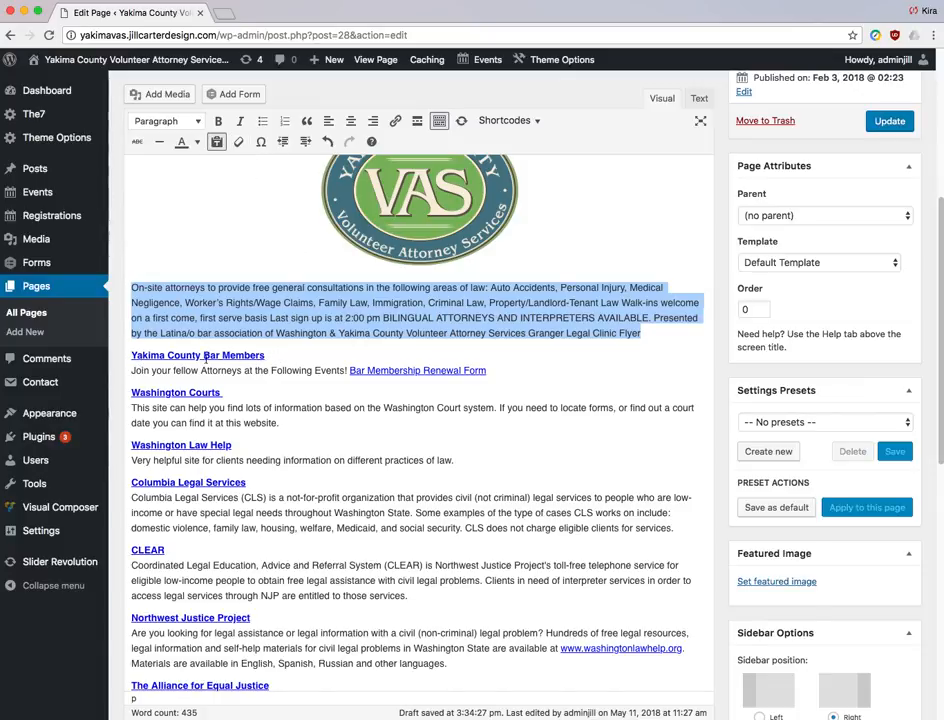
# - Remove bold from the Yakima County Bar Members link
pyautogui.moveTo(266, 355); pyautogui.dragTo(131, 355)
pyautogui.click(239, 142)
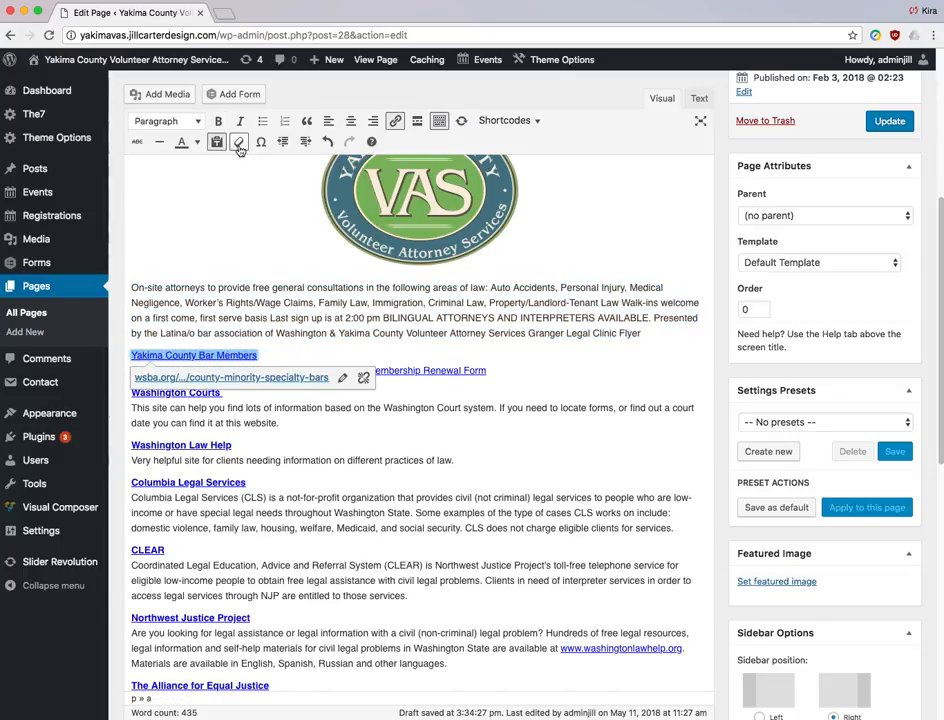
pyautogui.click(326, 306)
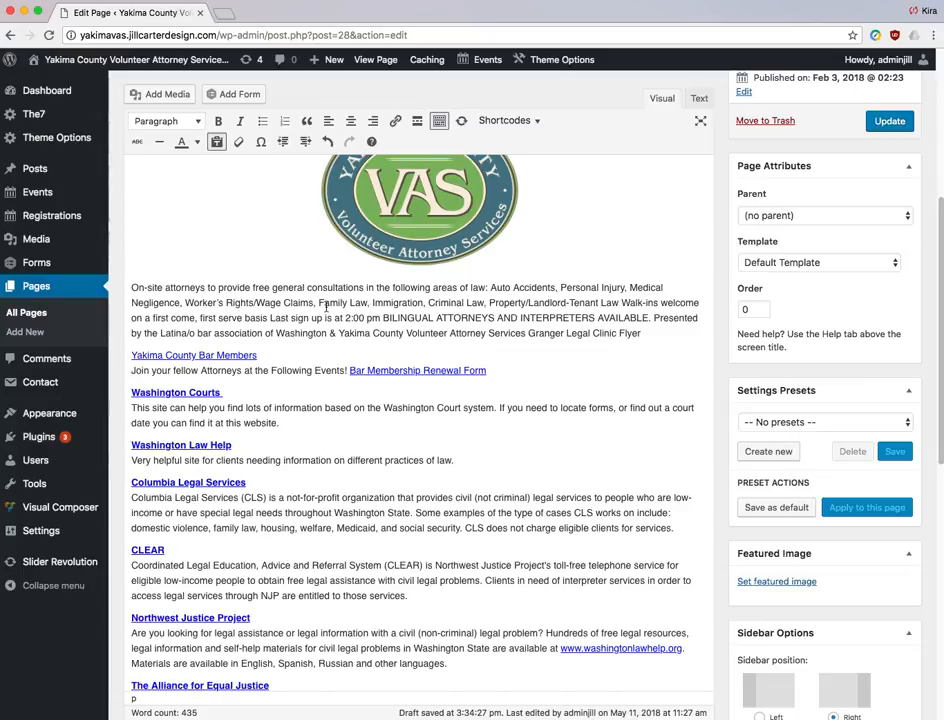
# - Center-align the attorneys consultation paragraph
pyautogui.click(132, 287)
pyautogui.click(305, 142)
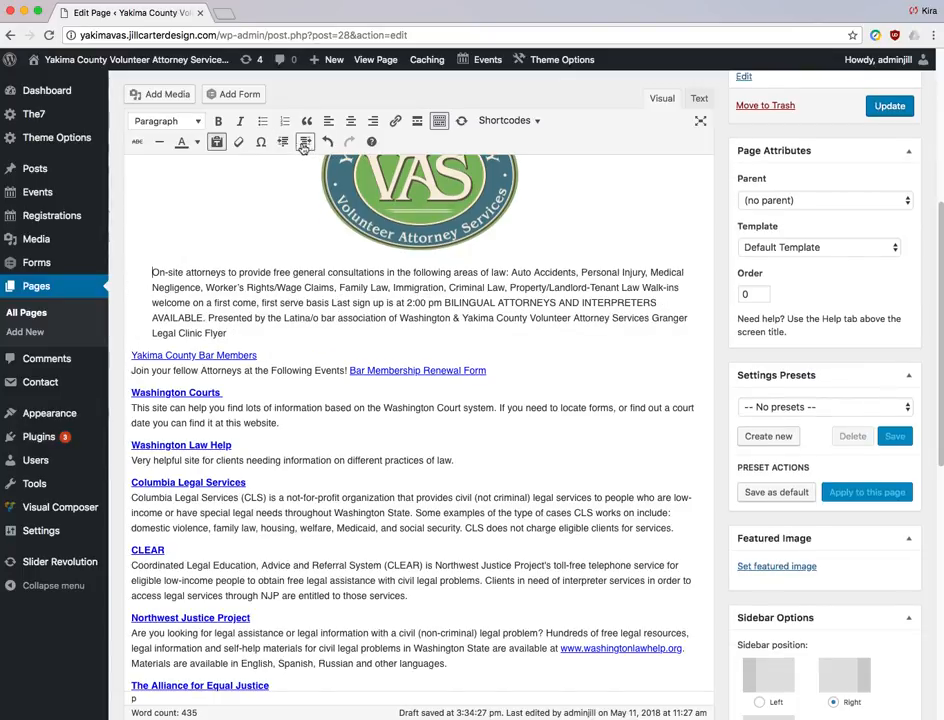
pyautogui.click(283, 142)
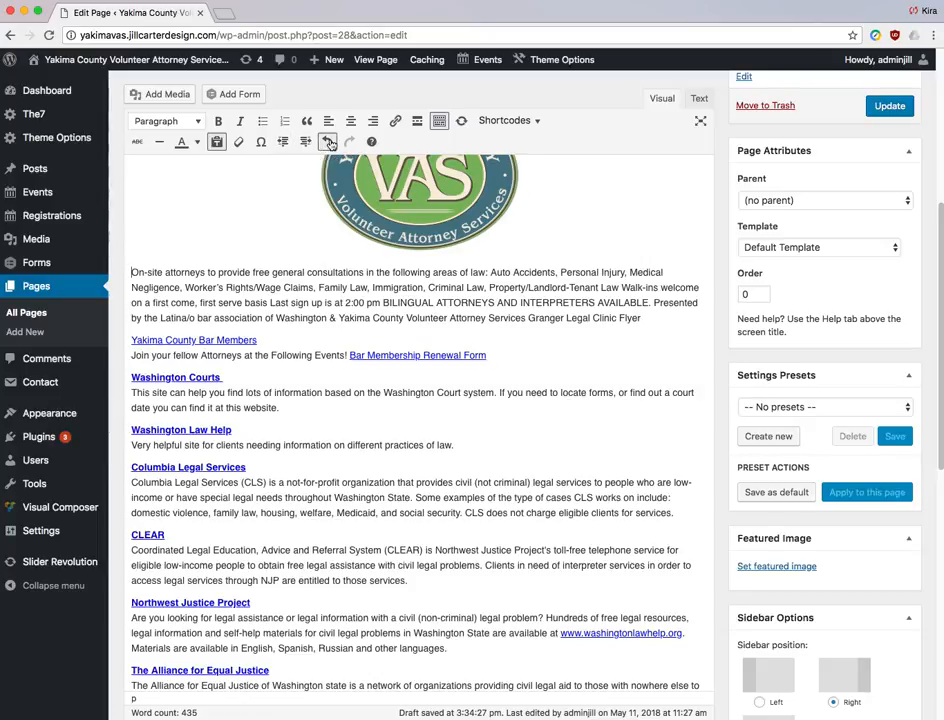
pyautogui.click(327, 142)
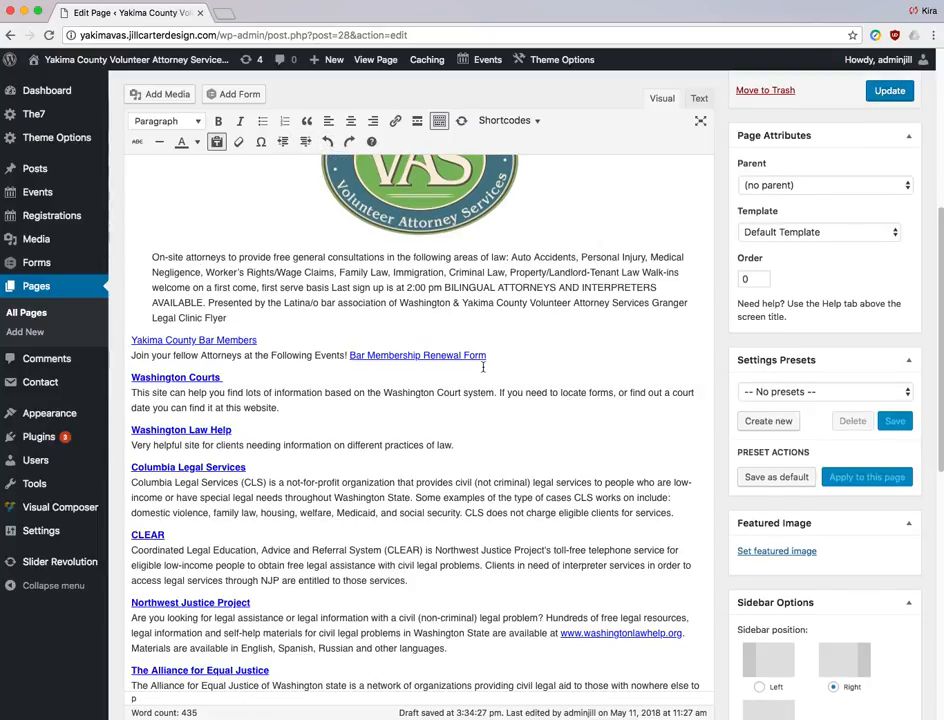
pyautogui.moveTo(246, 322); pyautogui.dragTo(104, 186)
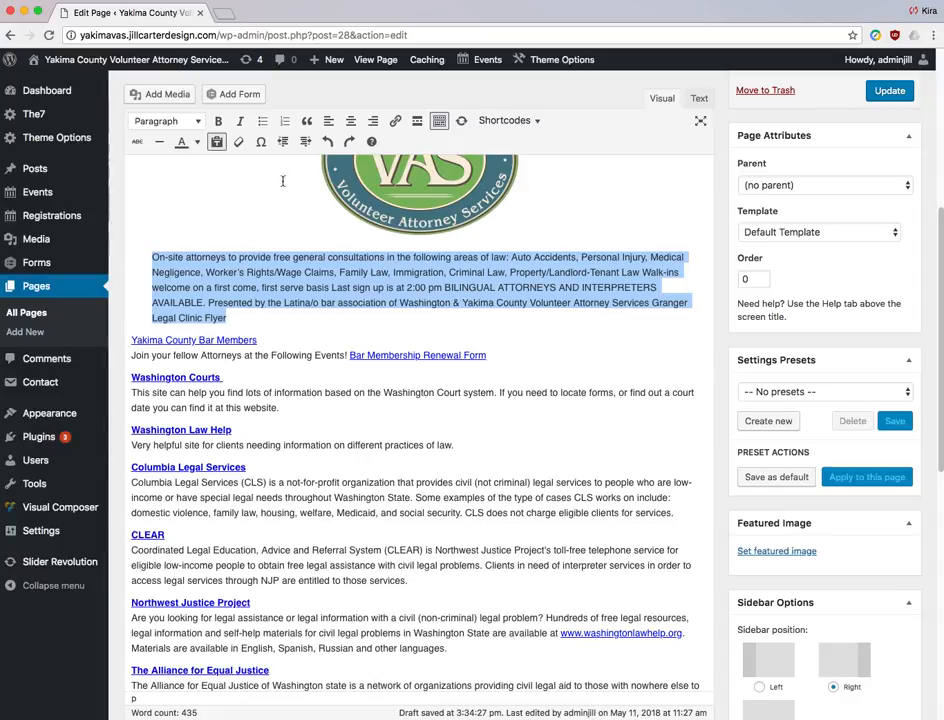
pyautogui.click(349, 122)
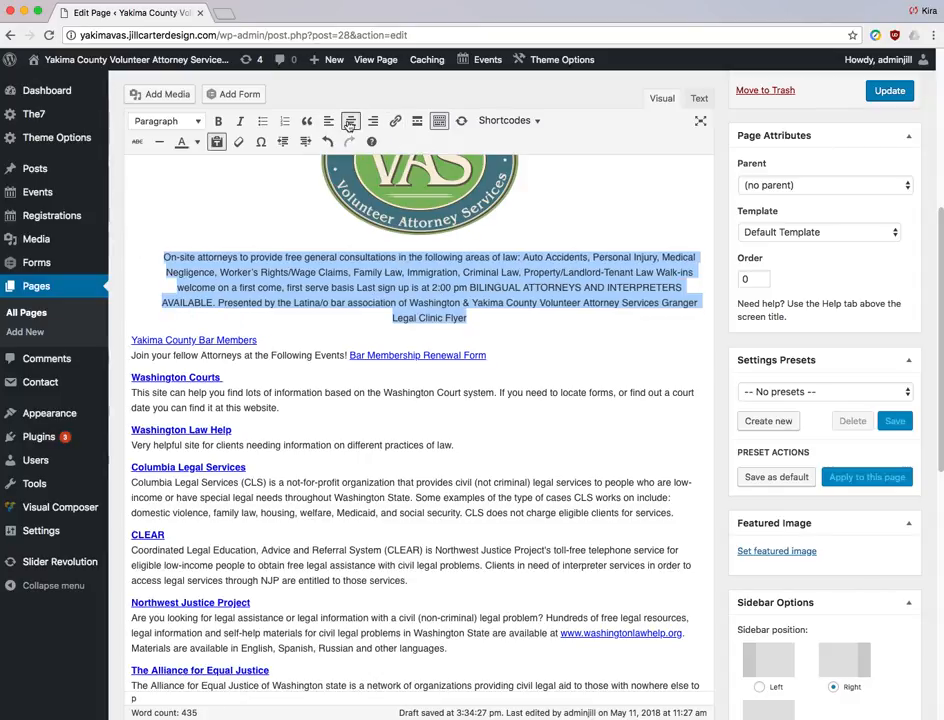
# - Make the Yakima County Bar Members link bold again
pyautogui.click(504, 313)
pyautogui.moveTo(262, 341); pyautogui.dragTo(132, 341)
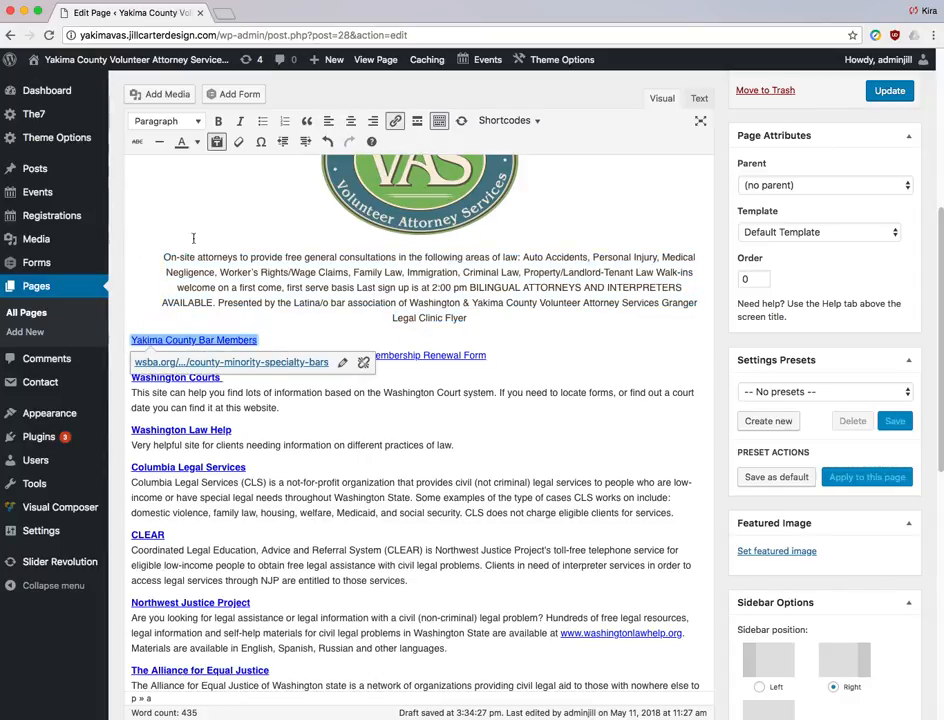
pyautogui.click(222, 124)
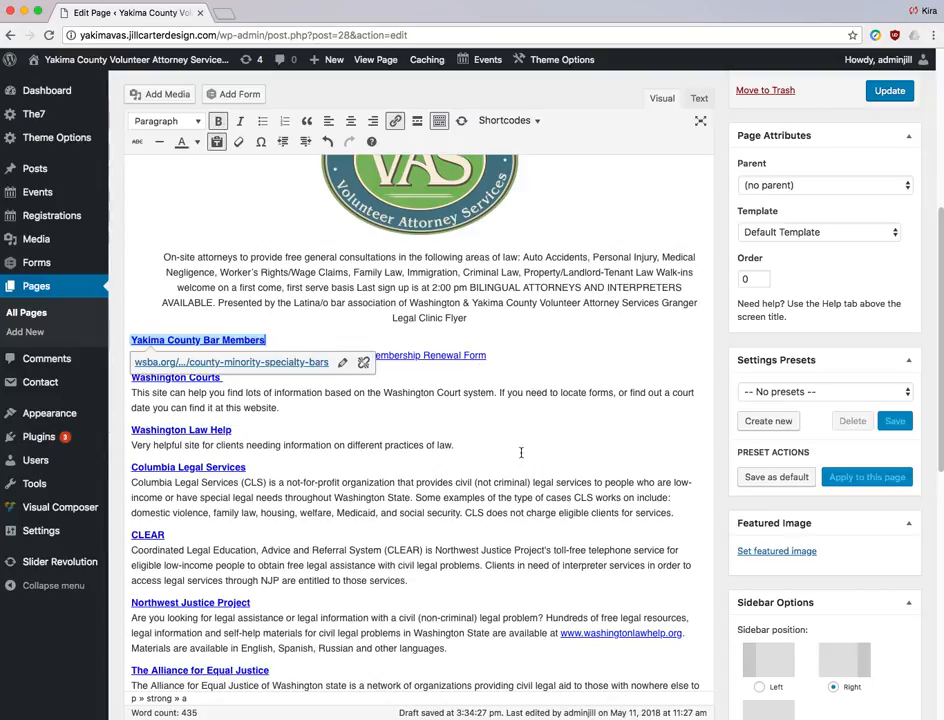
pyautogui.scroll(5, 534, 500)
pyautogui.click(548, 503)
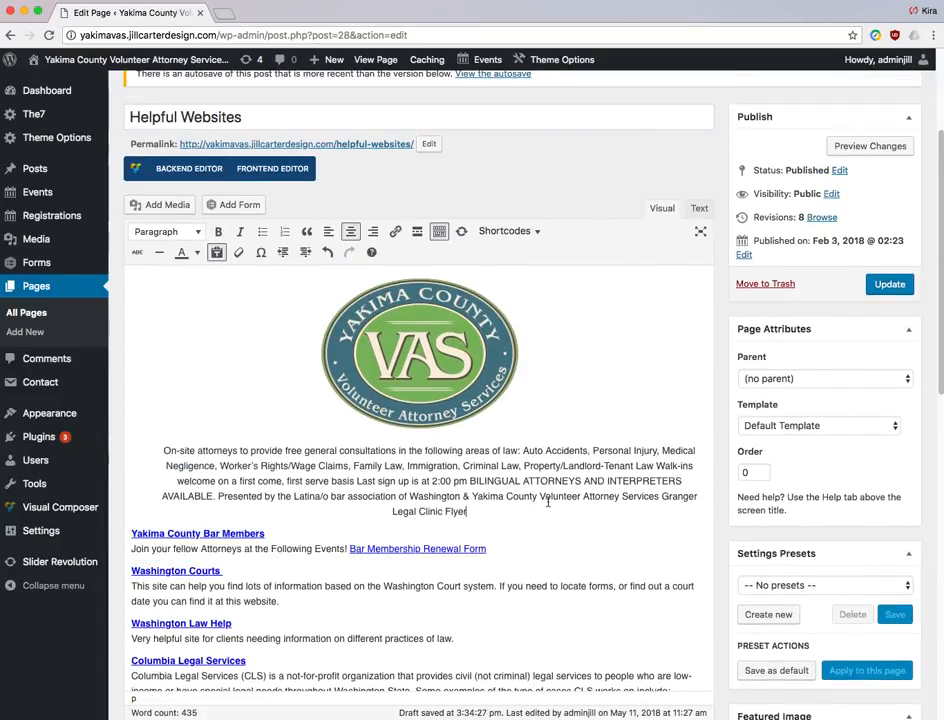
# - Insert a horizontal line above Yakima County Bar Members and scroll to check the layout
pyautogui.moveTo(131, 533); pyautogui.dragTo(265, 533)
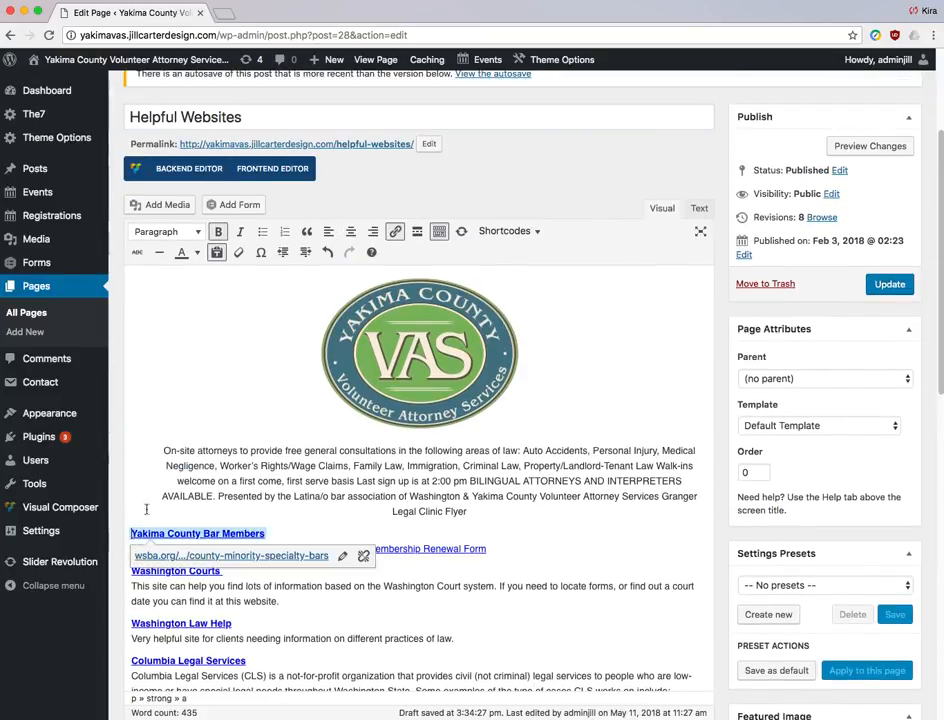
pyautogui.click(160, 254)
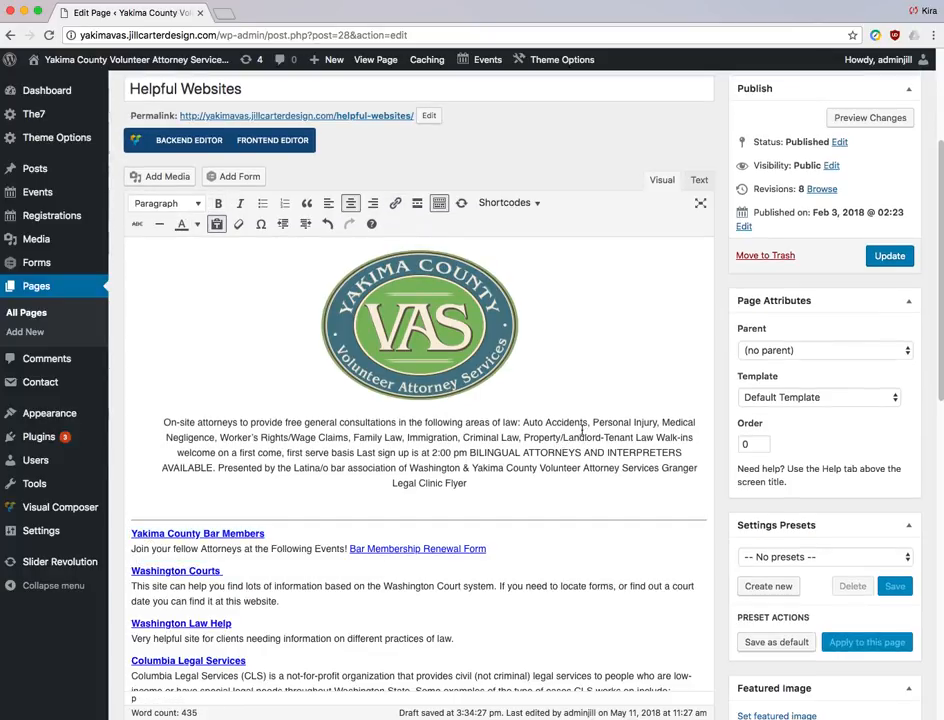
pyautogui.scroll(-6, 578, 430)
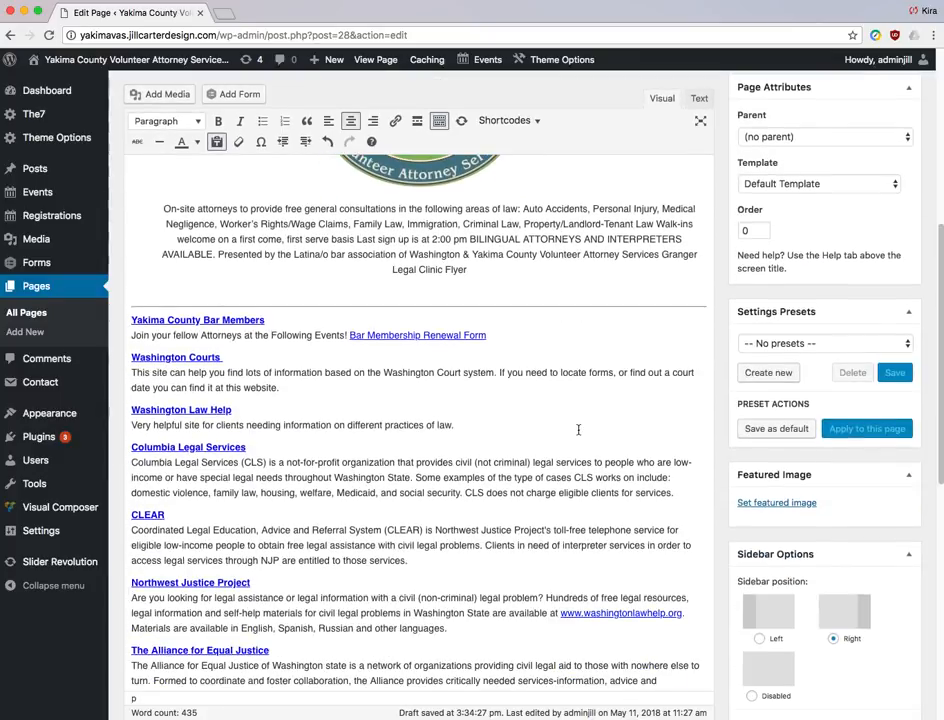
pyautogui.scroll(-10, 578, 430)
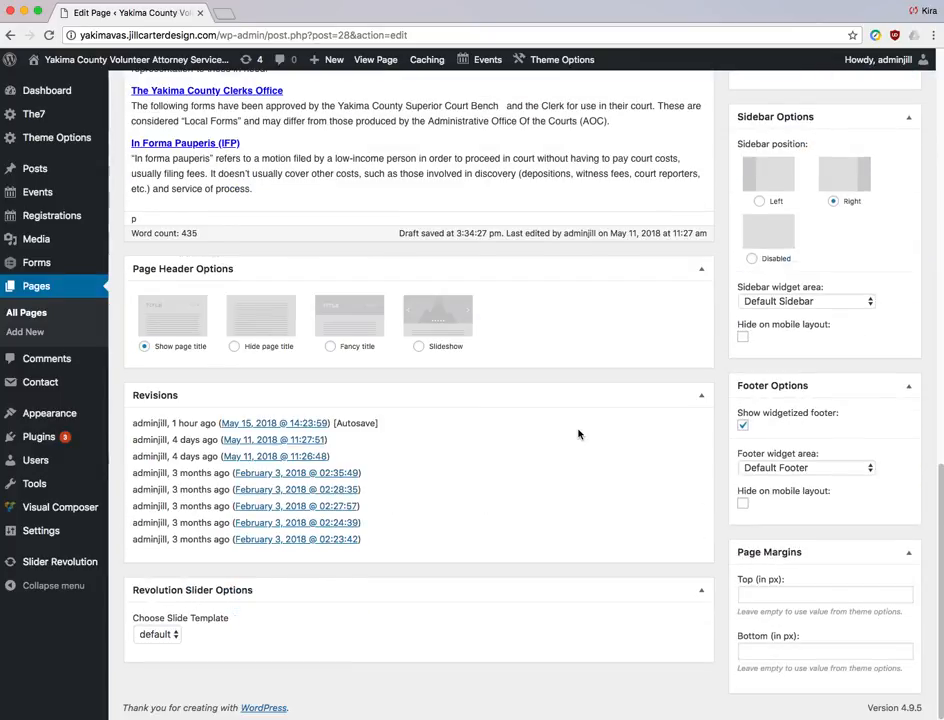
pyautogui.scroll(15, 578, 432)
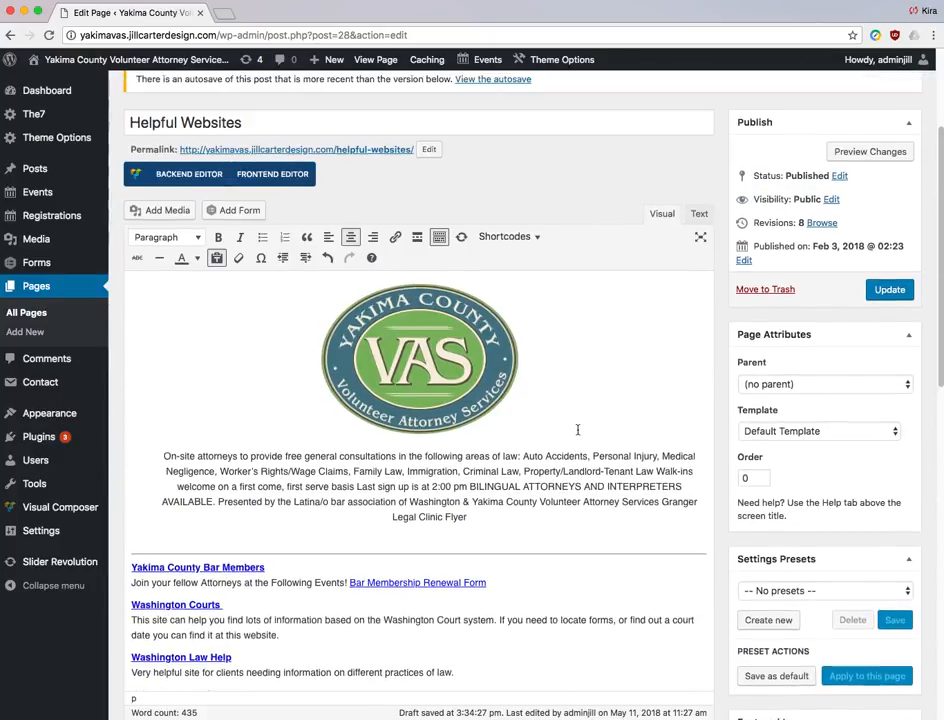
pyautogui.scroll(1, 578, 430)
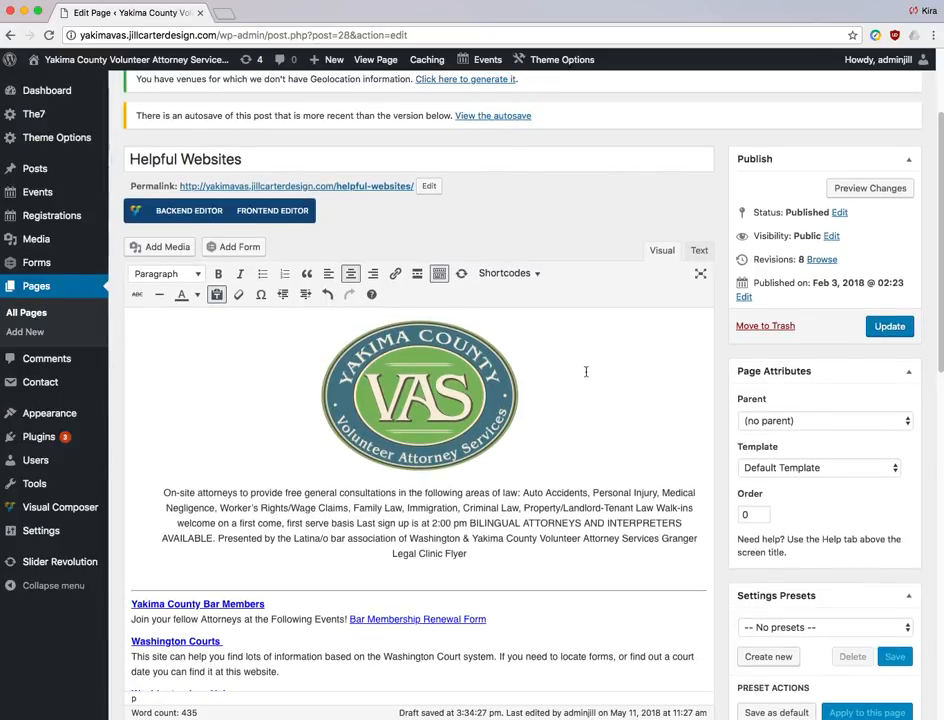
# - Preview the Helpful Websites changes in a new tab, then return to the editor tab
pyautogui.click(867, 188)
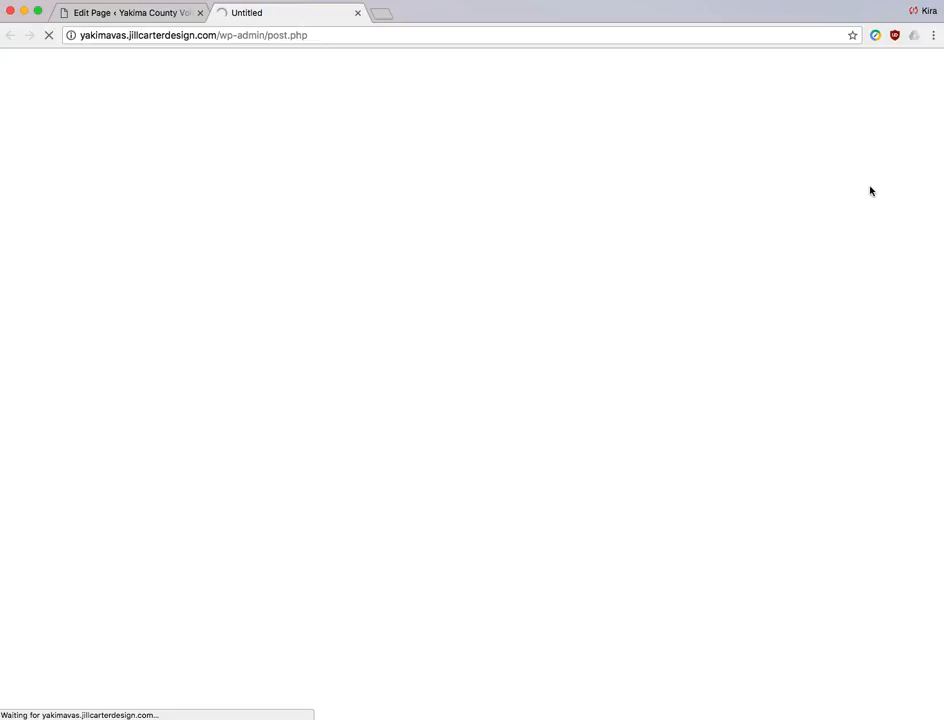
pyautogui.click(113, 14)
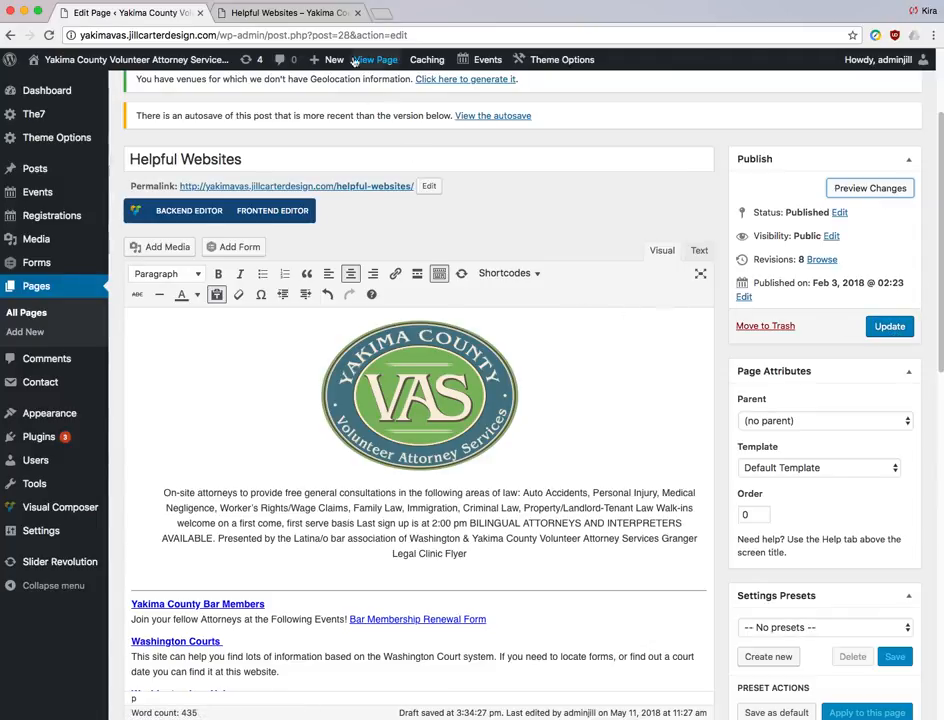
pyautogui.click(315, 13)
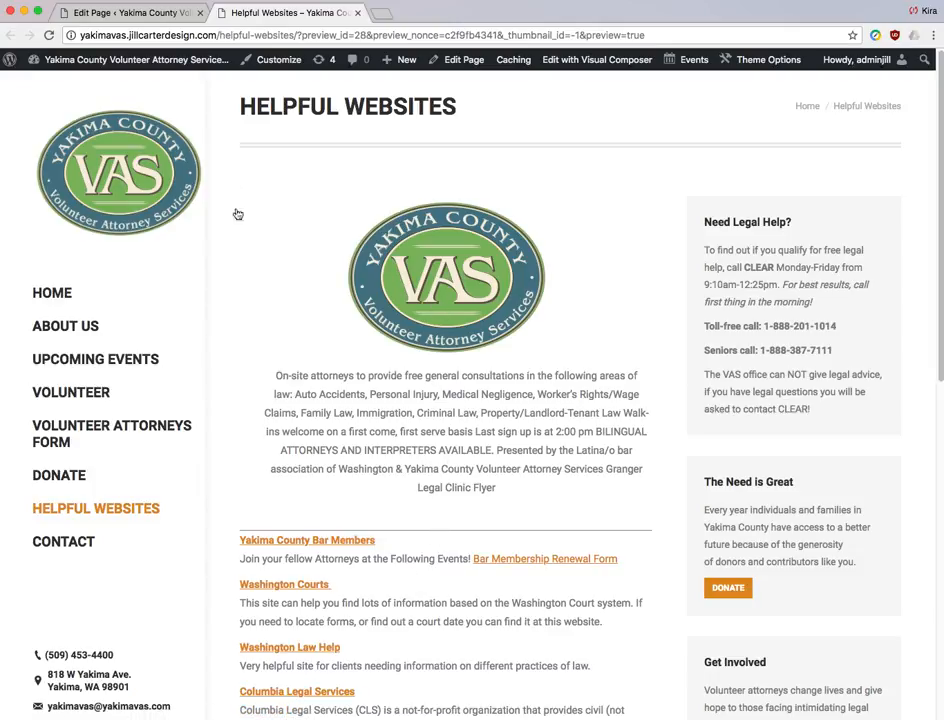
pyautogui.click(125, 12)
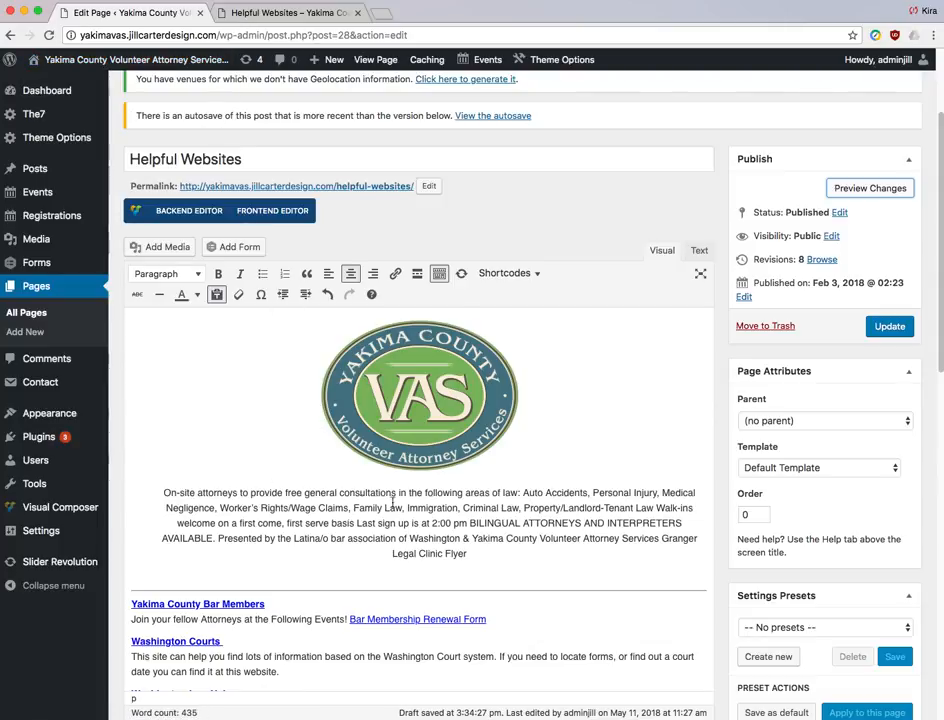
pyautogui.click(700, 251)
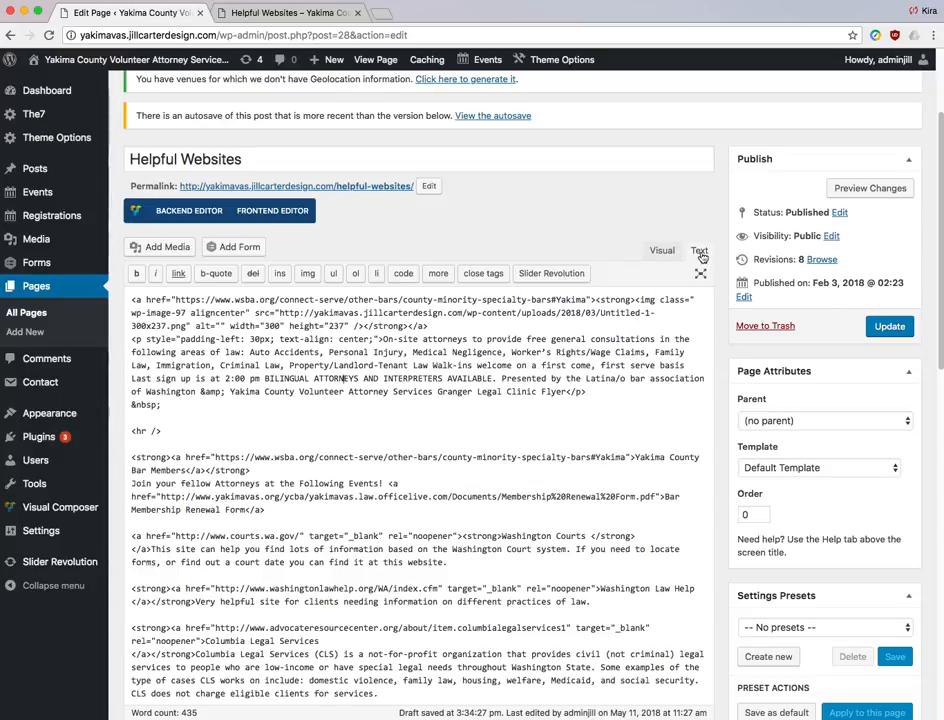
pyautogui.click(663, 251)
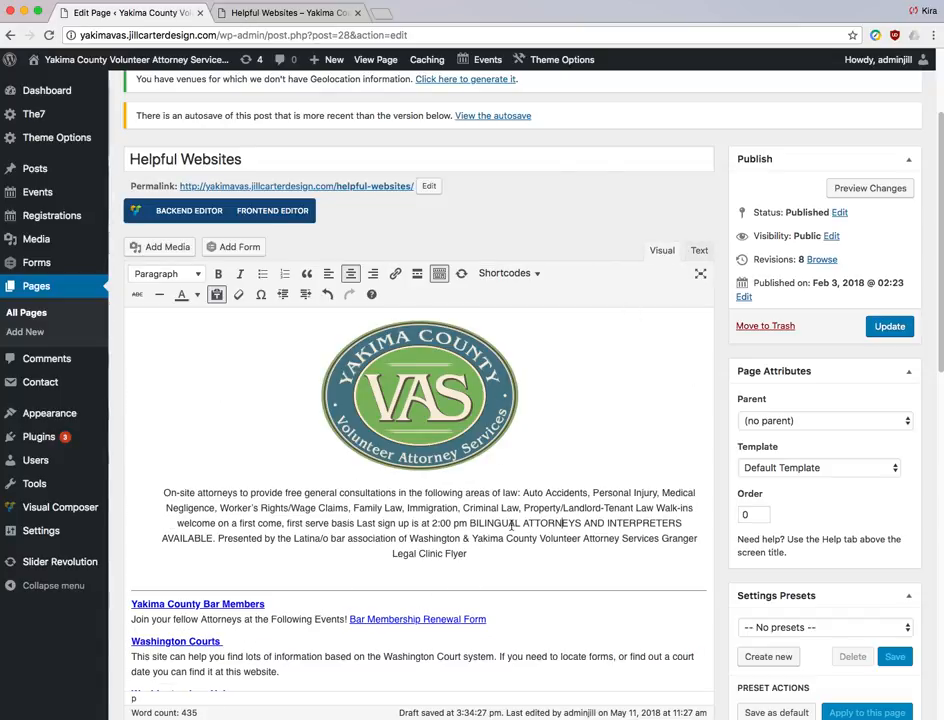
pyautogui.scroll(-1, 511, 519)
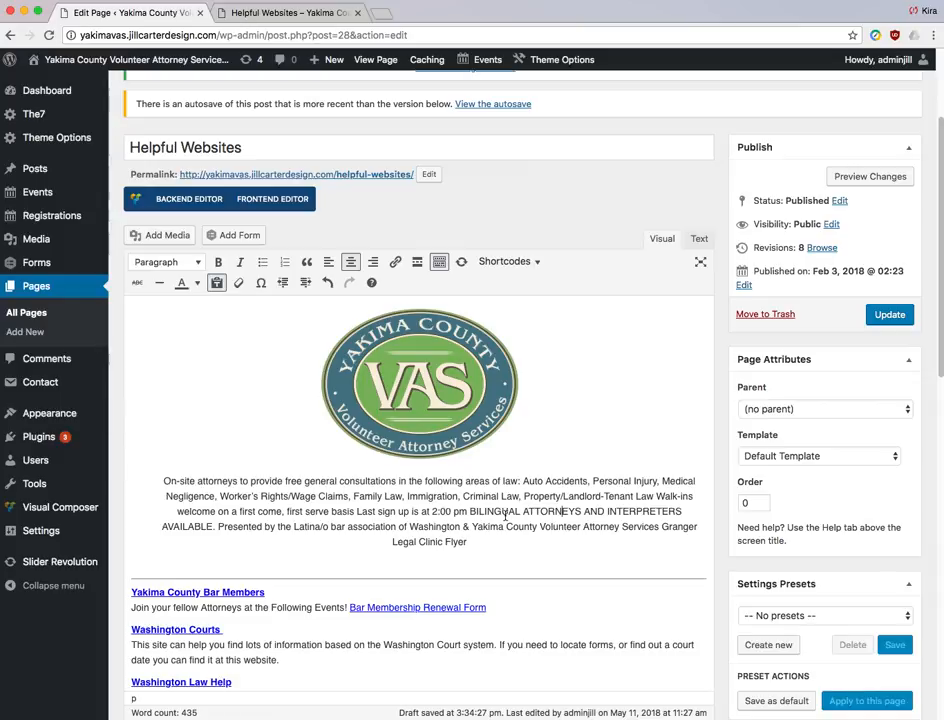
pyautogui.scroll(-2, 505, 514)
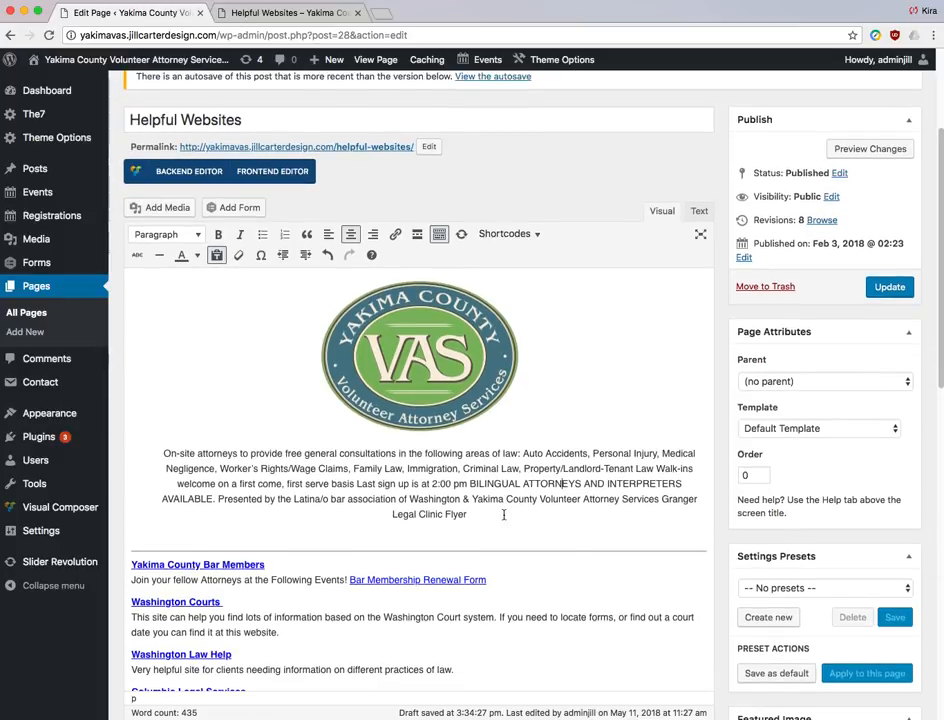
pyautogui.scroll(3, 502, 516)
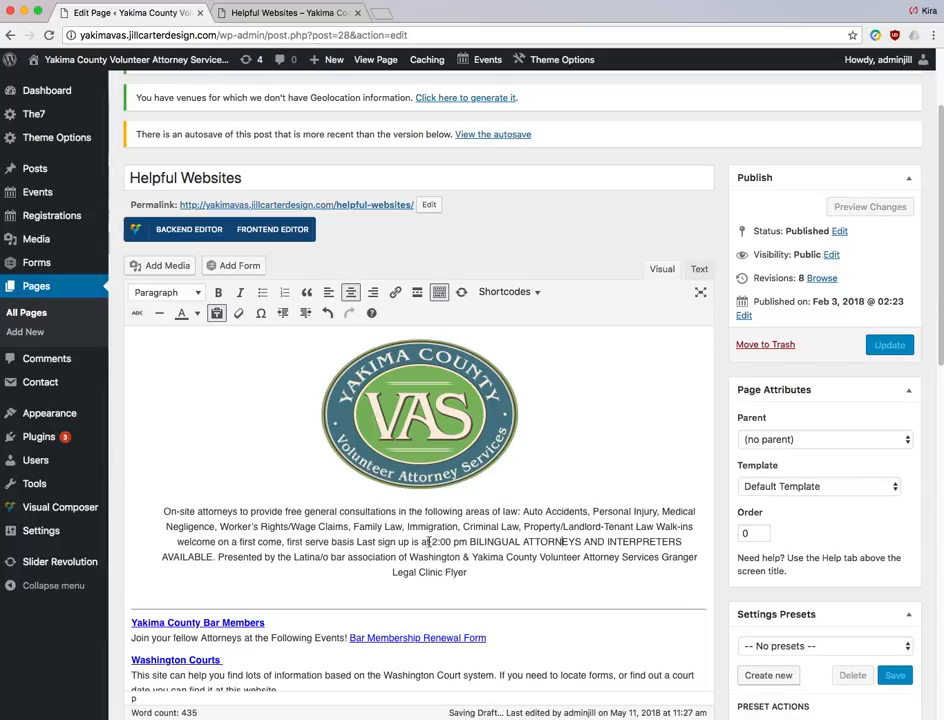
pyautogui.click(190, 230)
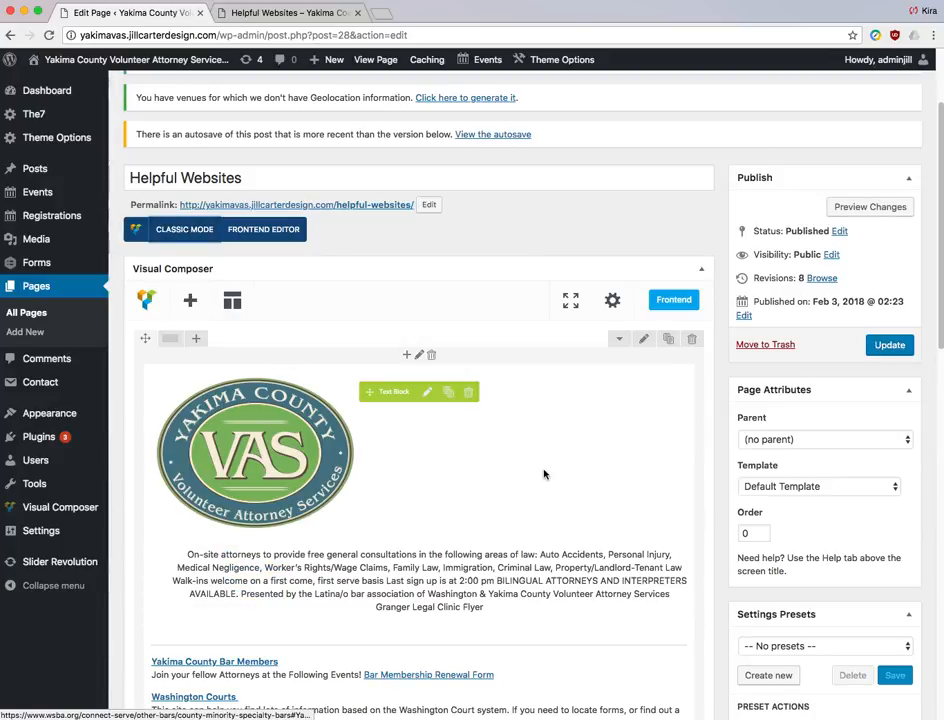
pyautogui.scroll(-5, 508, 406)
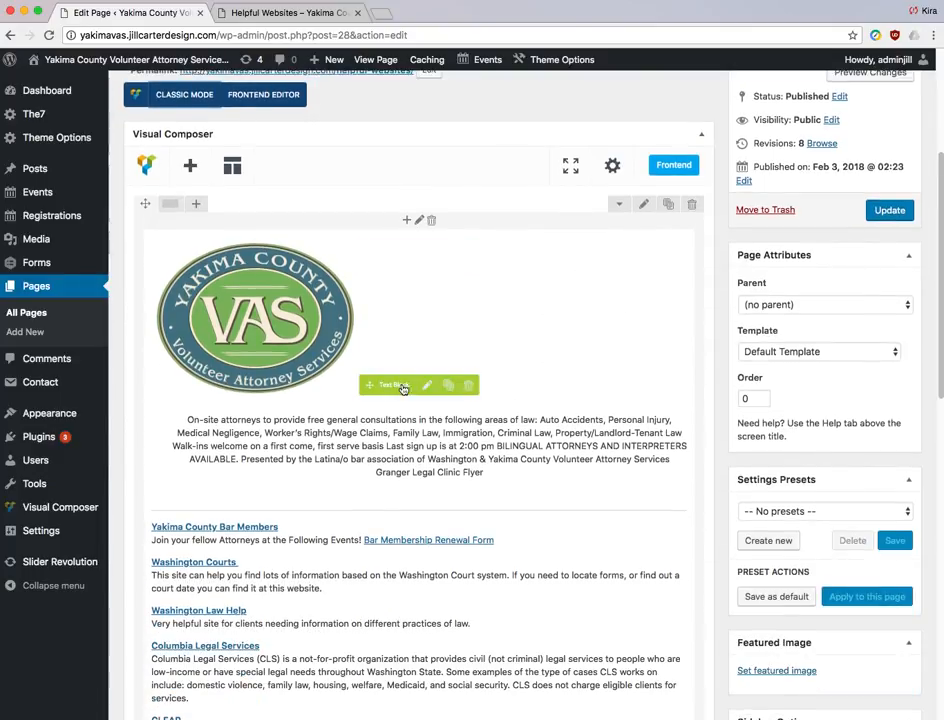
pyautogui.scroll(-5, 560, 490)
pyautogui.scroll(5, 516, 505)
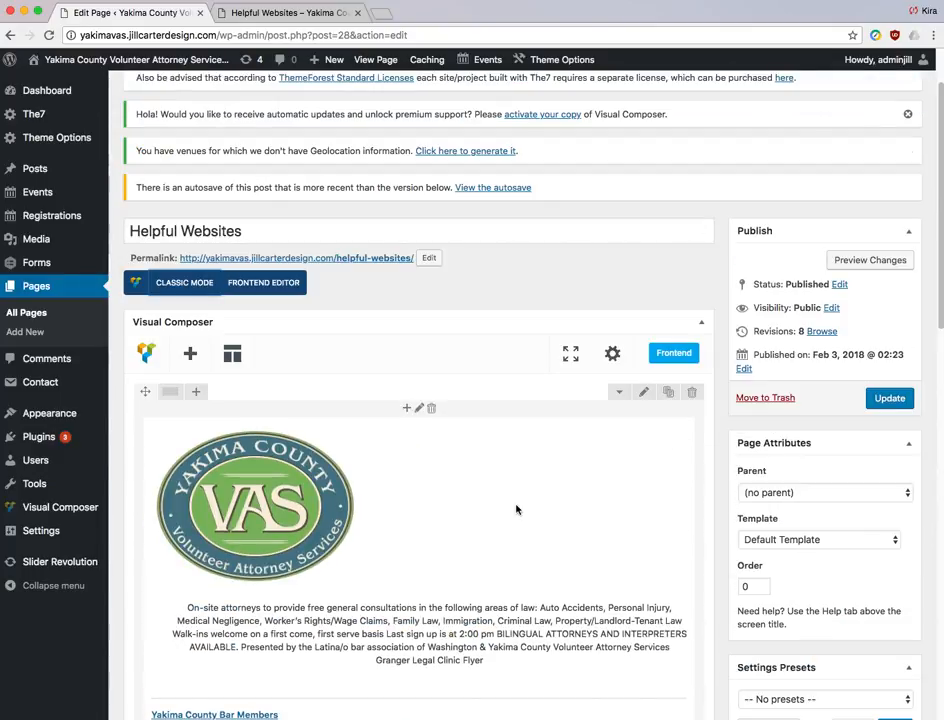
pyautogui.click(190, 286)
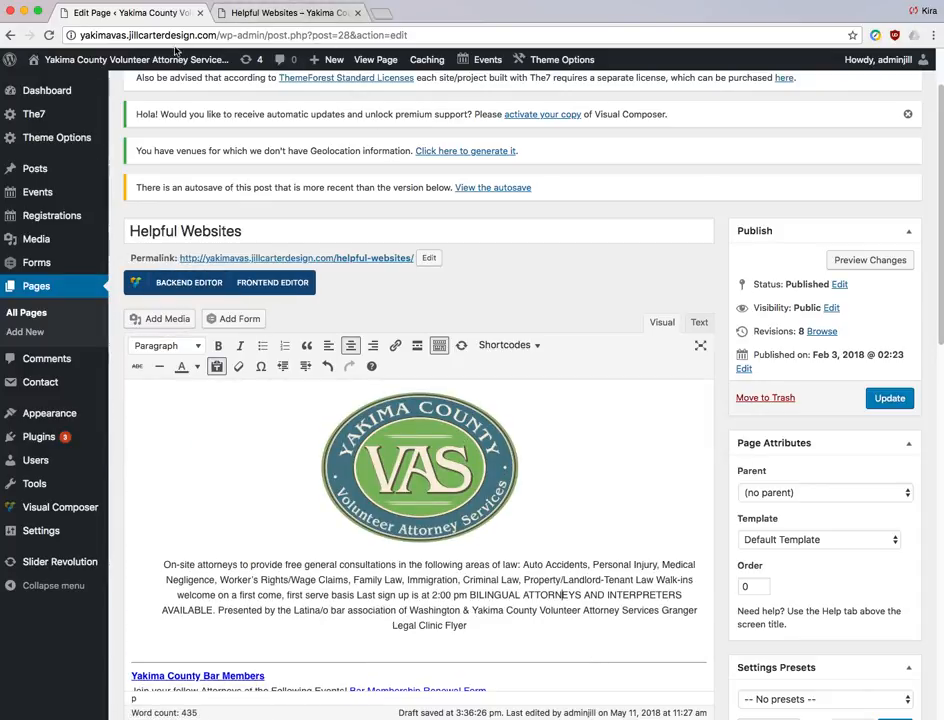
# - Leave the editor for the live site, go to About Us, and open it in the page editor
pyautogui.moveTo(42, 60)
pyautogui.click(46, 83)
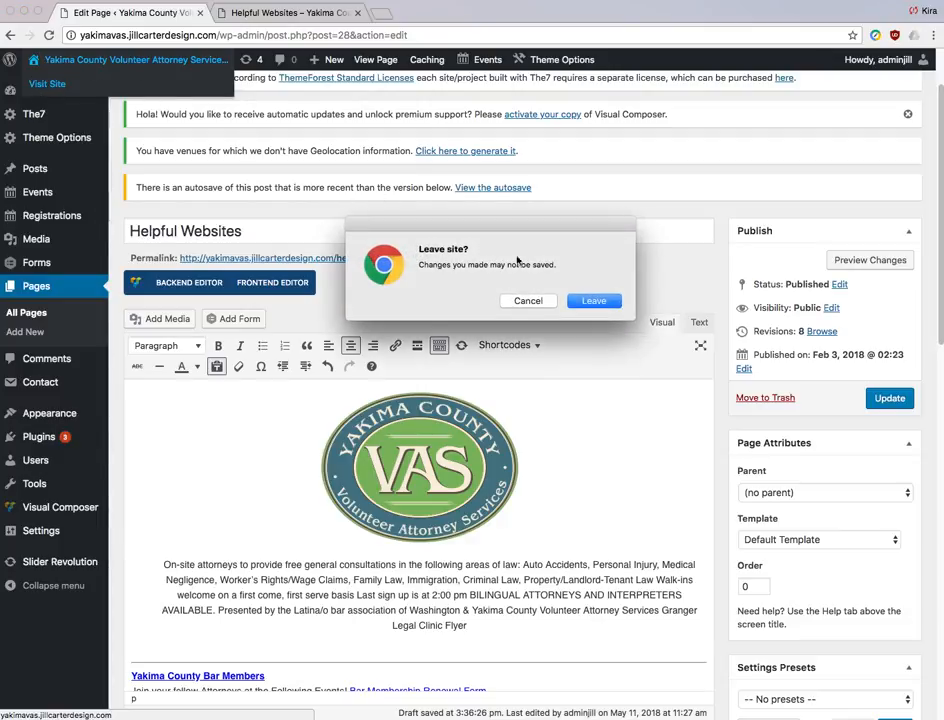
pyautogui.click(594, 300)
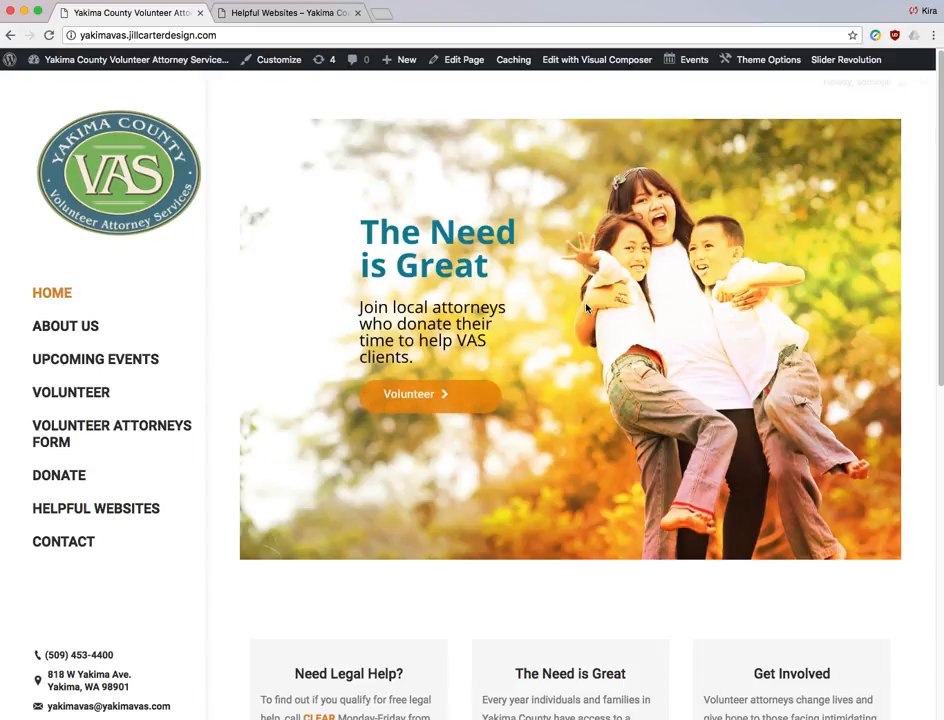
pyautogui.scroll(-1, 586, 315)
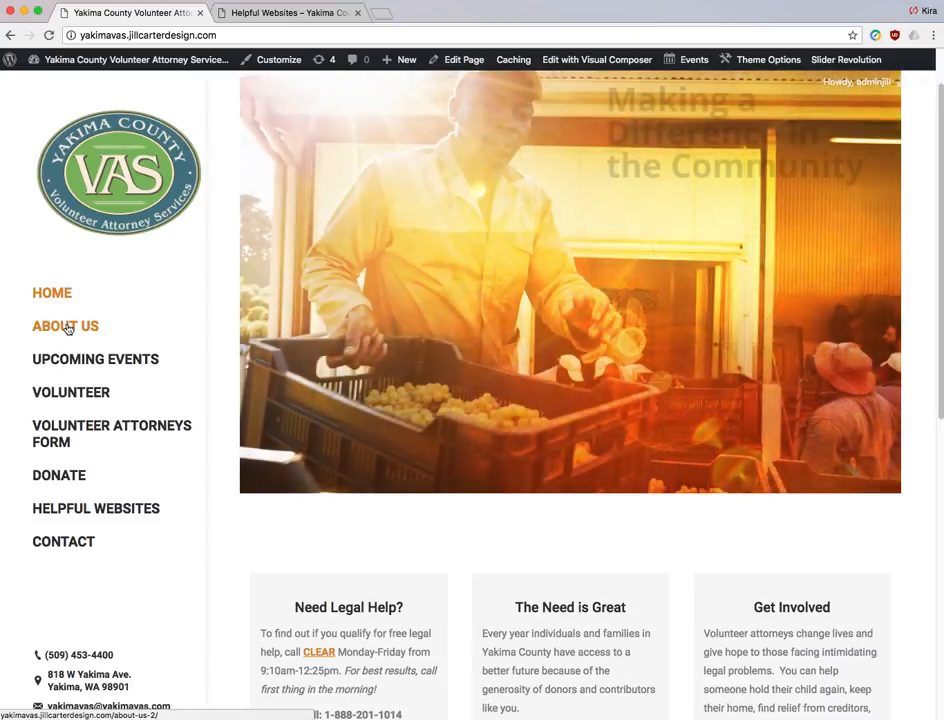
pyautogui.click(66, 328)
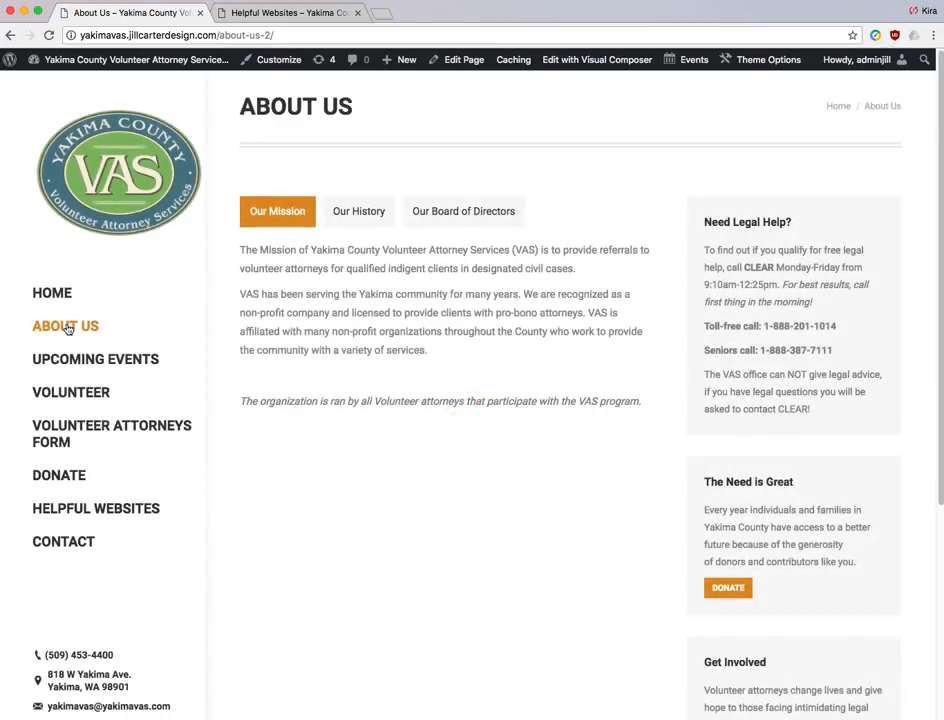
pyautogui.click(458, 62)
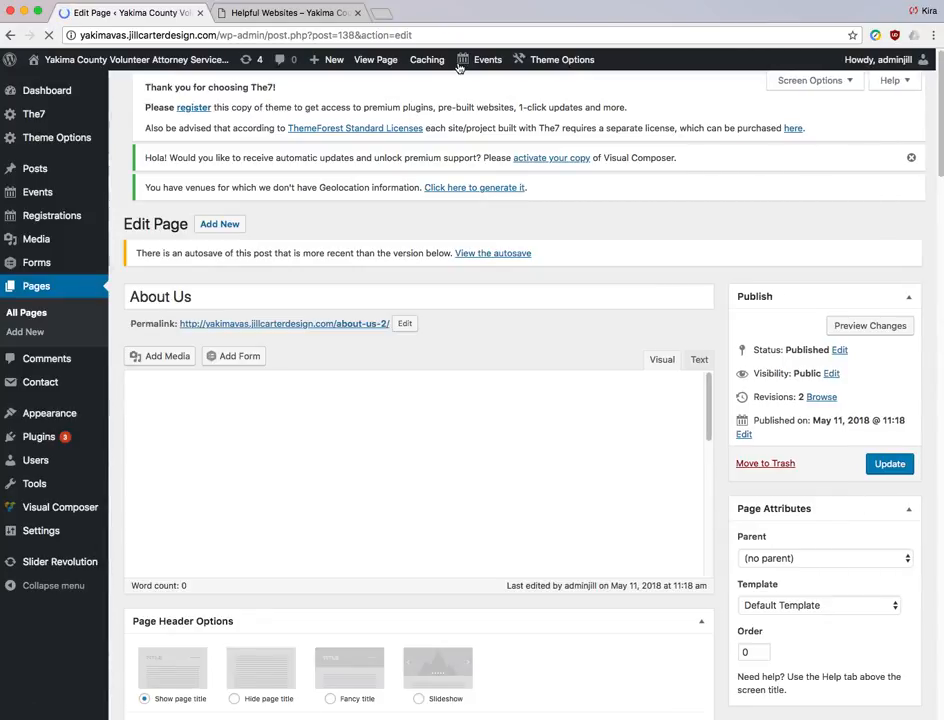
# - Switch Visual Composer to Classic Mode to show the Our Mission, Our History and Board tab shortcodes
pyautogui.scroll(-3, 538, 131)
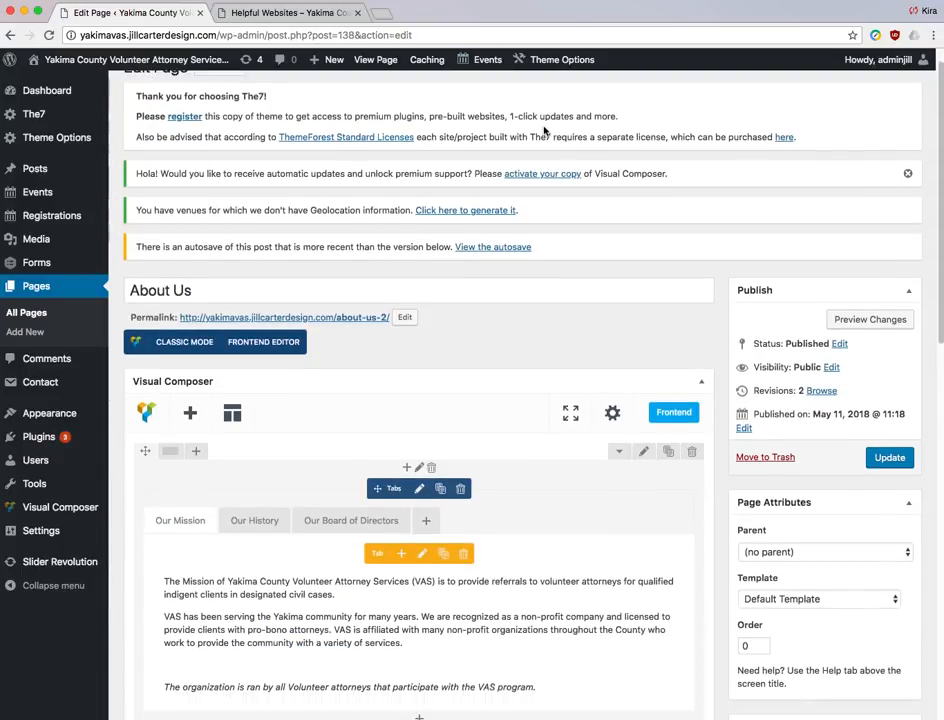
pyautogui.scroll(-1, 566, 173)
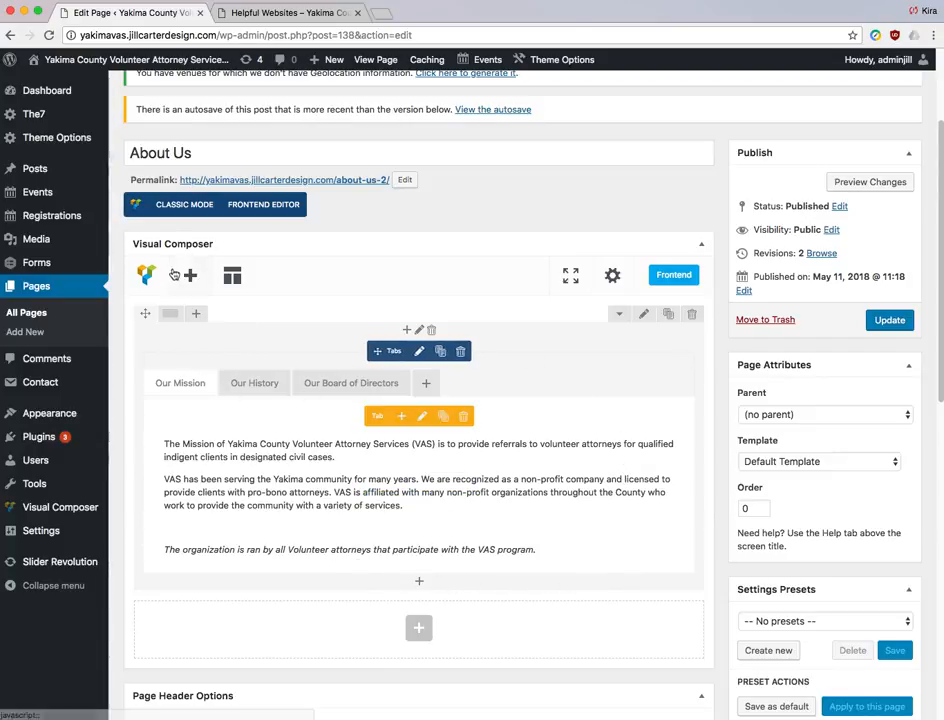
pyautogui.click(184, 205)
pyautogui.scroll(-3, 500, 458)
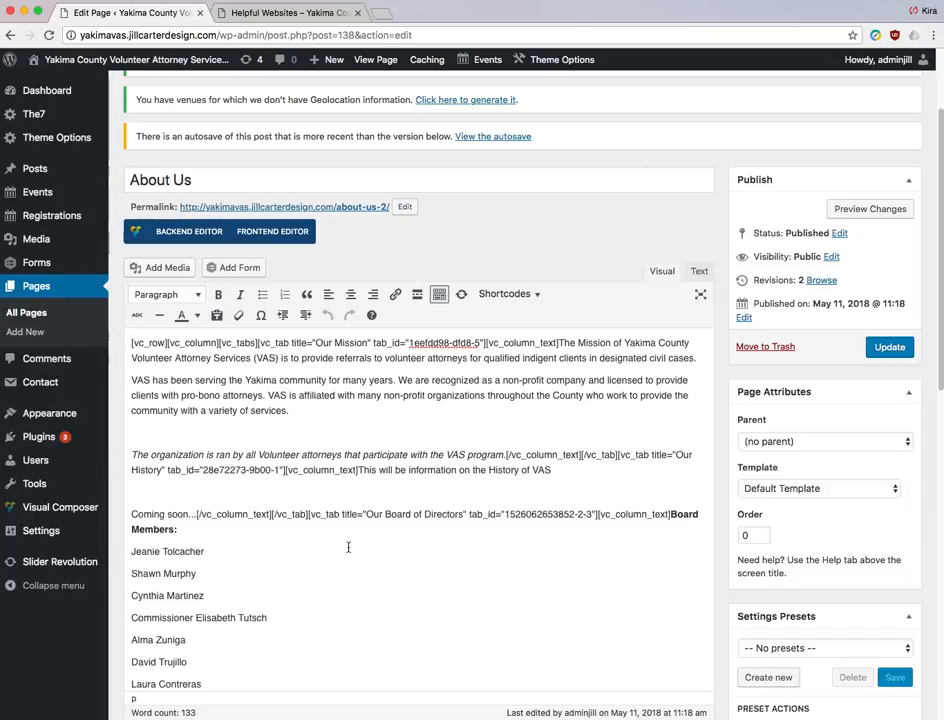
pyautogui.scroll(-1, 348, 547)
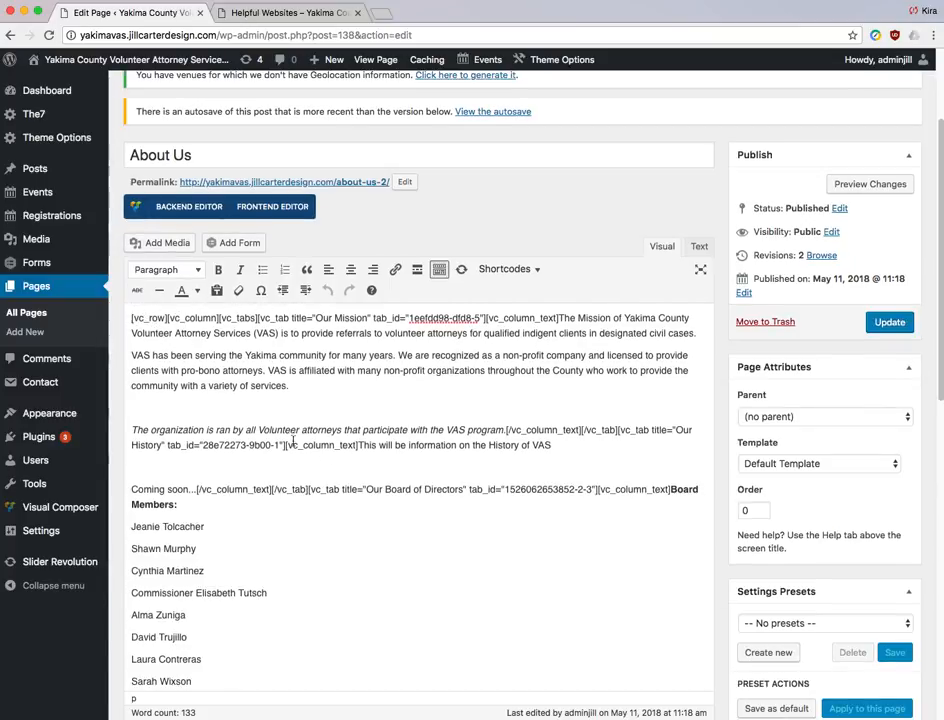
# - Return to the Backend Editor and display the Our Board of Directors tab's member list
pyautogui.click(190, 207)
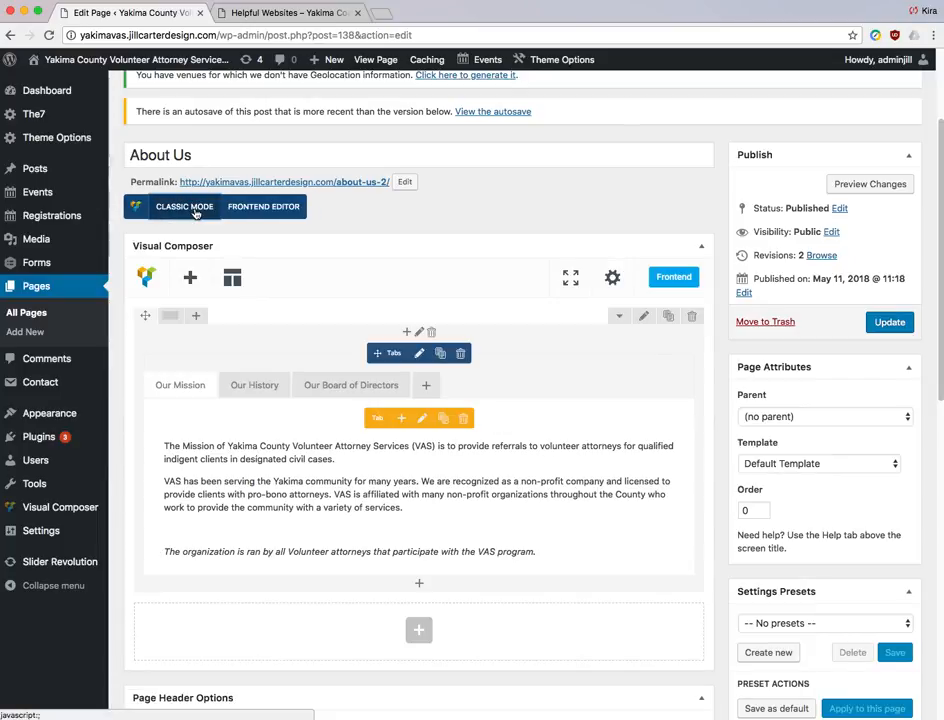
pyautogui.scroll(-2, 449, 251)
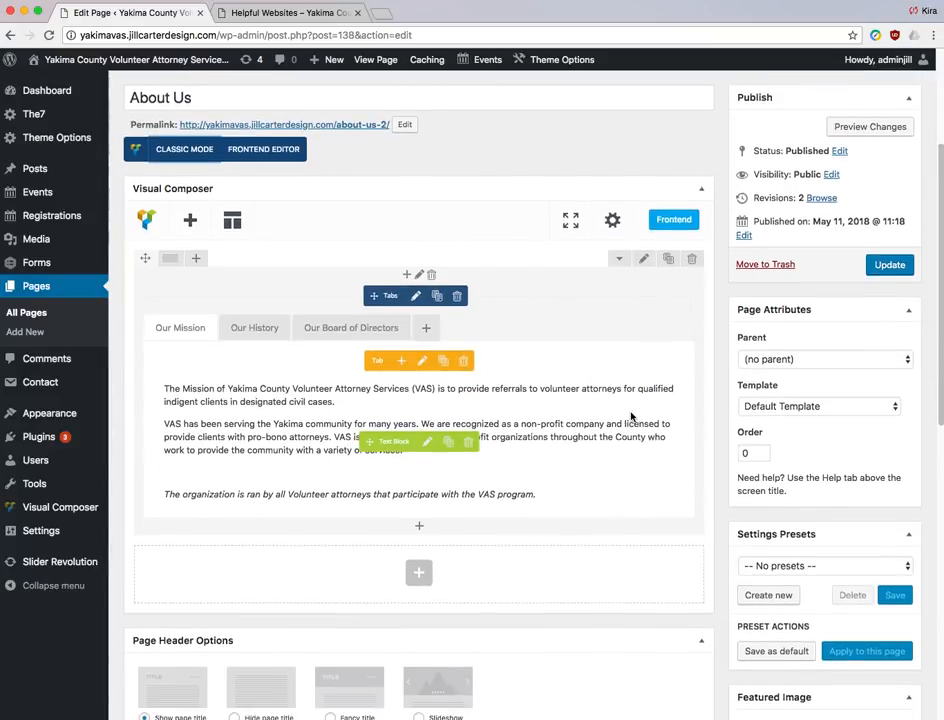
pyautogui.scroll(-1, 631, 416)
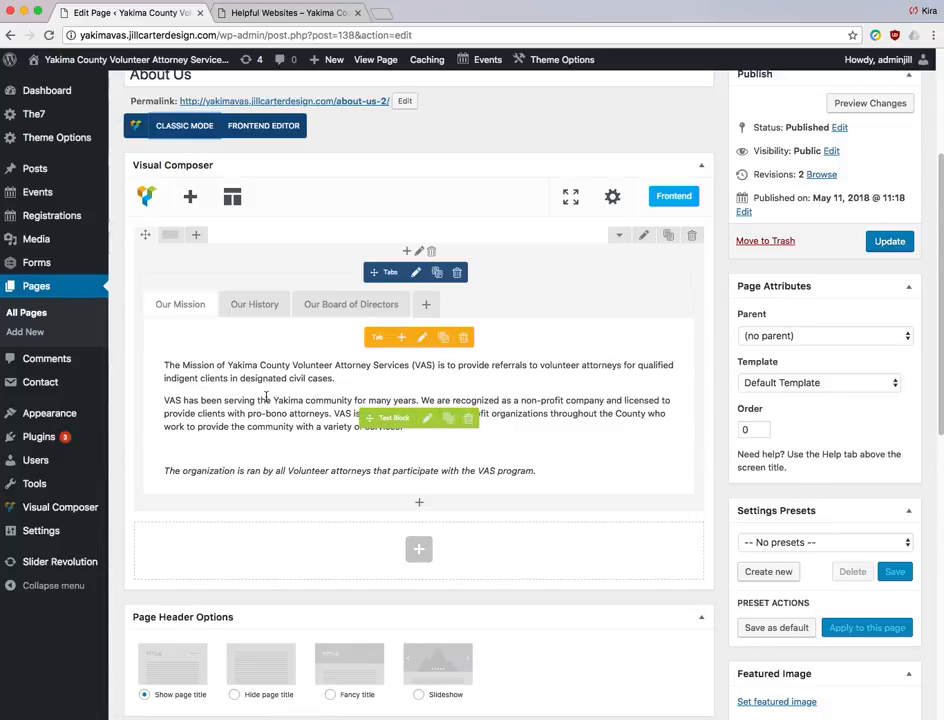
pyautogui.click(338, 304)
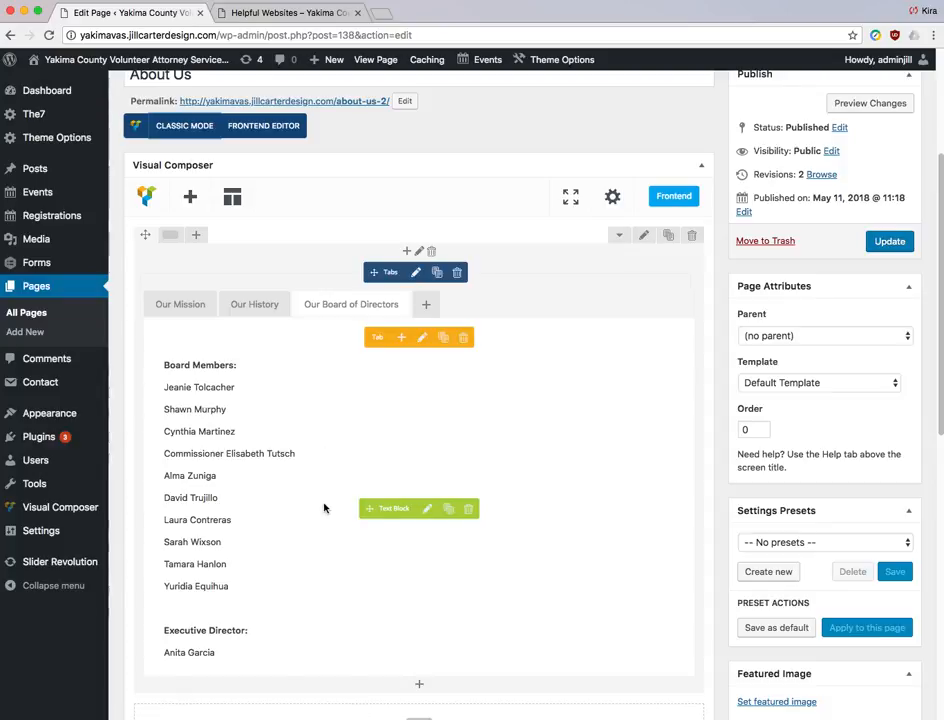
# - Save the board members text block listing ten members plus the Executive Director
pyautogui.click(427, 509)
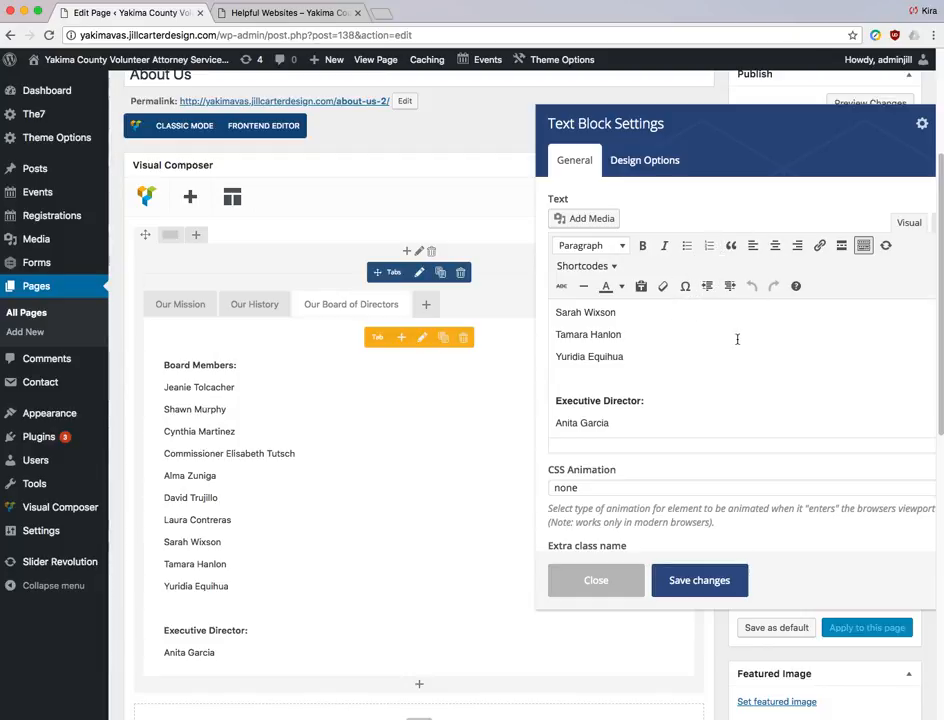
pyautogui.scroll(5, 760, 356)
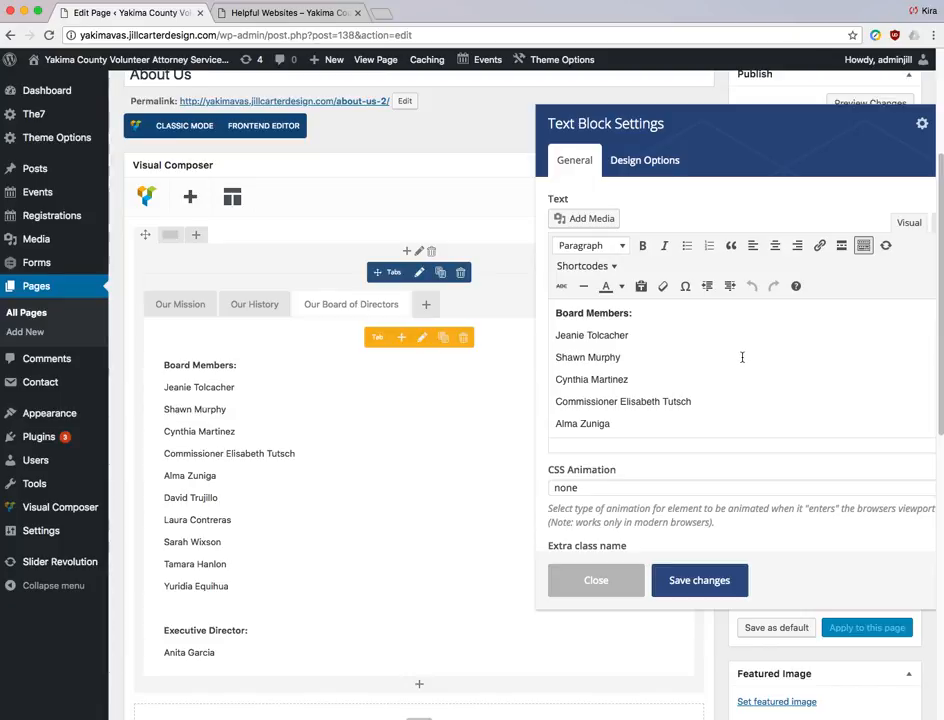
pyautogui.click(703, 588)
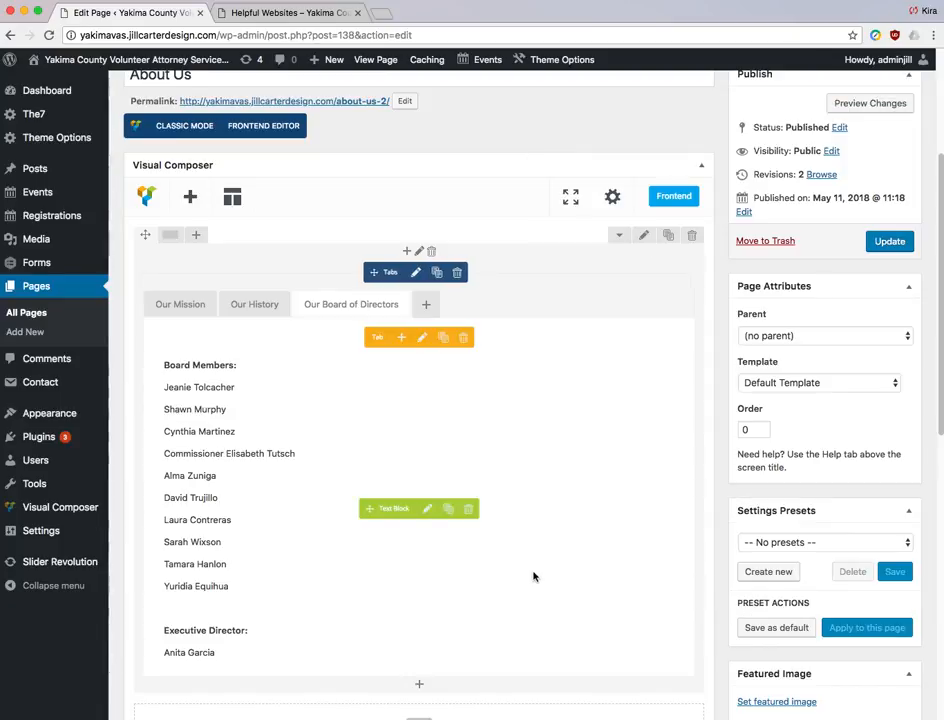
pyautogui.scroll(-1, 543, 566)
pyautogui.scroll(-3, 543, 566)
pyautogui.scroll(1, 537, 530)
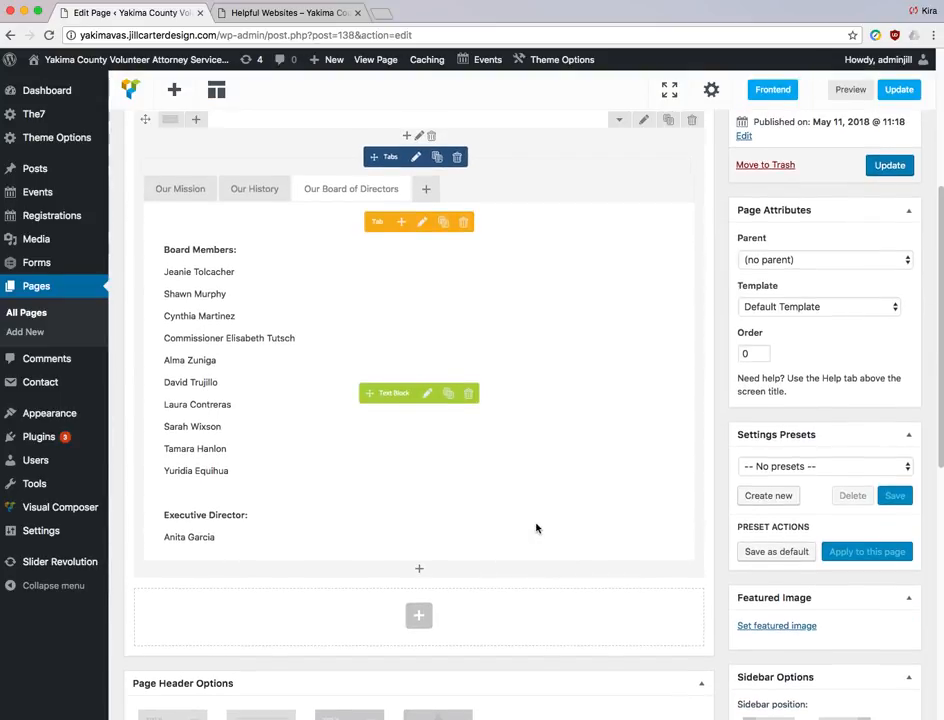
# - Add a new tab after Our Board of Directors and title it 'Test Tab'
pyautogui.click(426, 194)
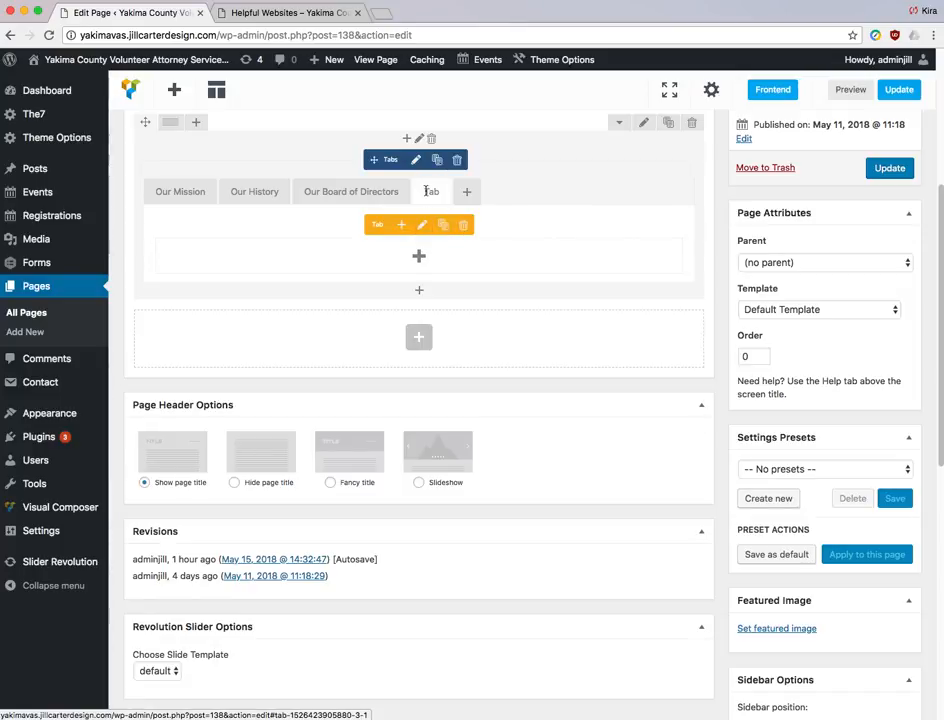
pyautogui.click(422, 226)
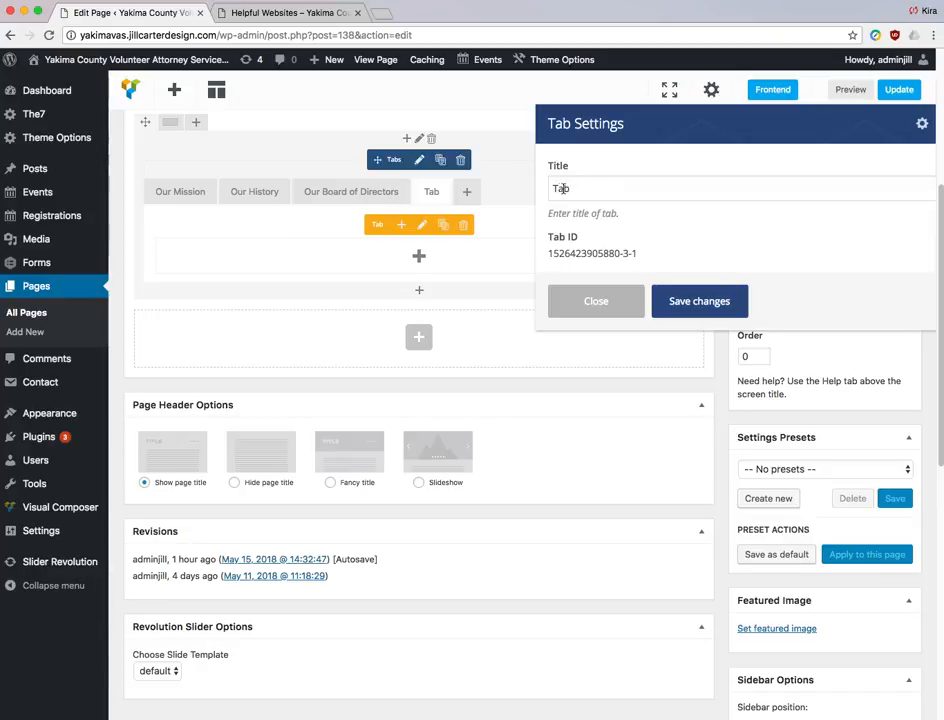
pyautogui.click(553, 188)
pyautogui.write('Test')
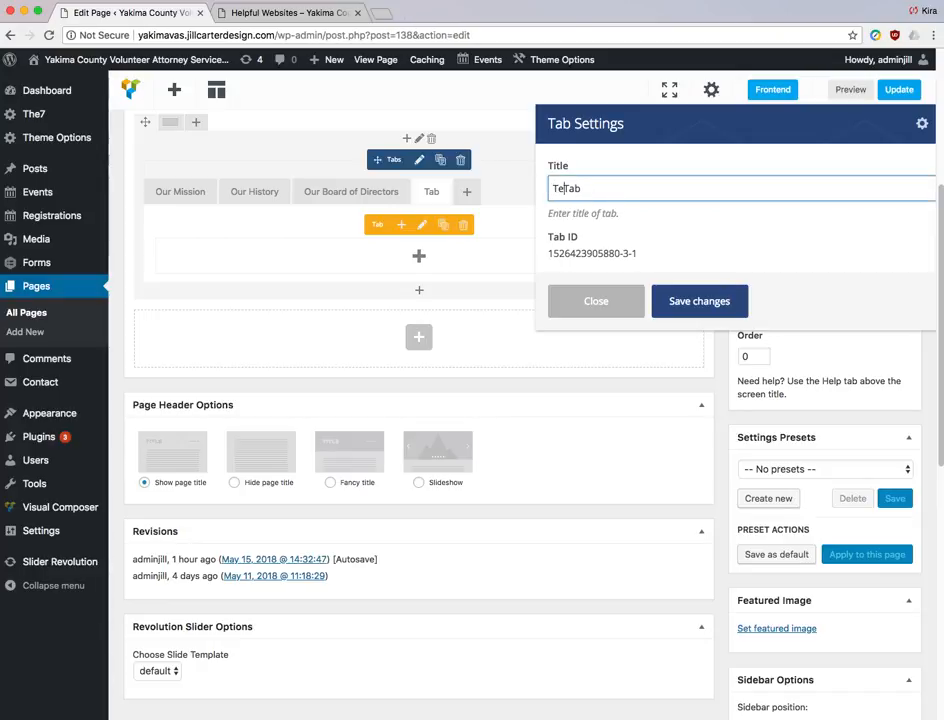
pyautogui.click(697, 302)
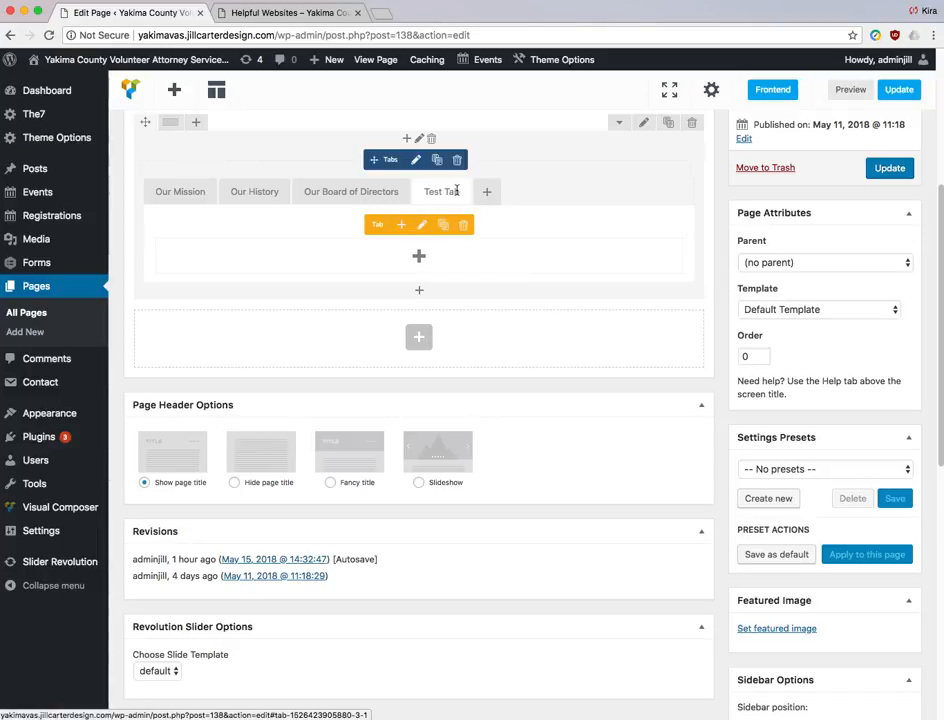
# - Check the Our Board of Directors, Our History and Our Mission tabs, then return to Test Tab
pyautogui.click(356, 196)
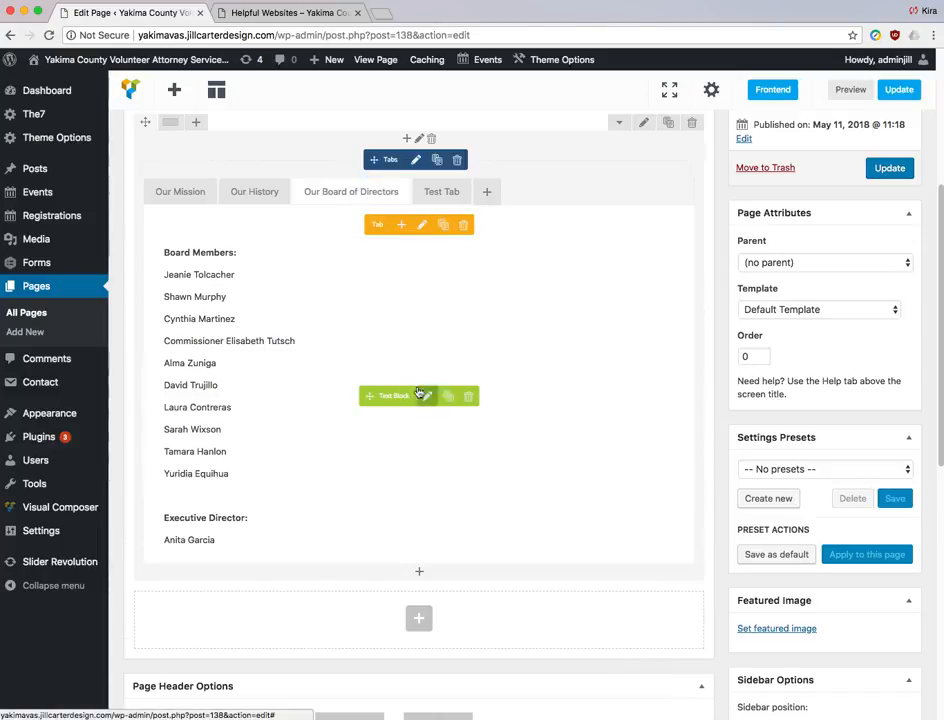
pyautogui.click(262, 200)
pyautogui.click(196, 195)
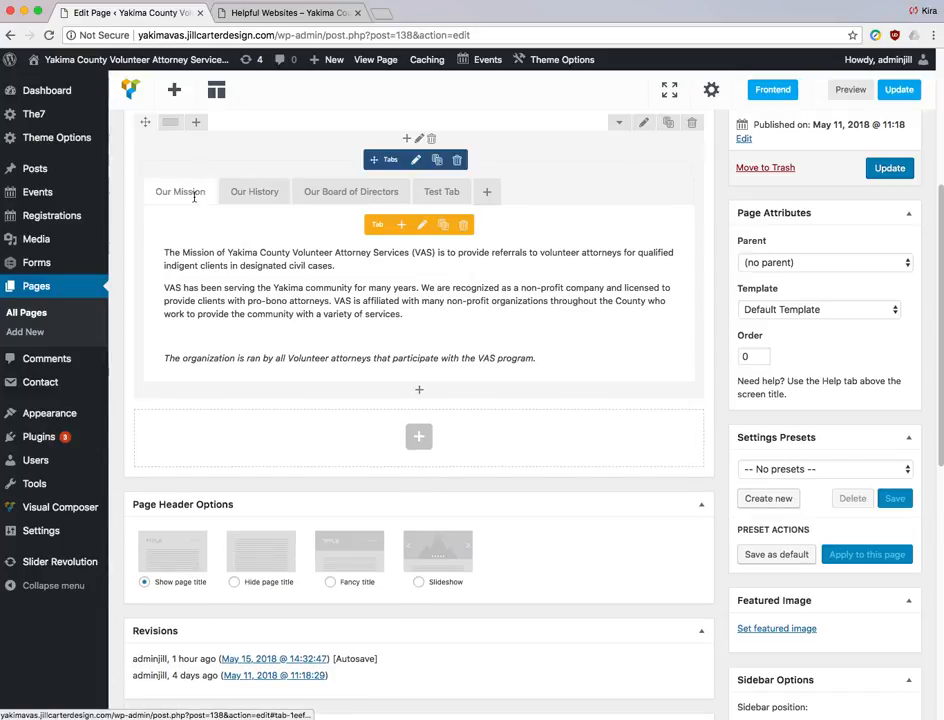
pyautogui.click(431, 190)
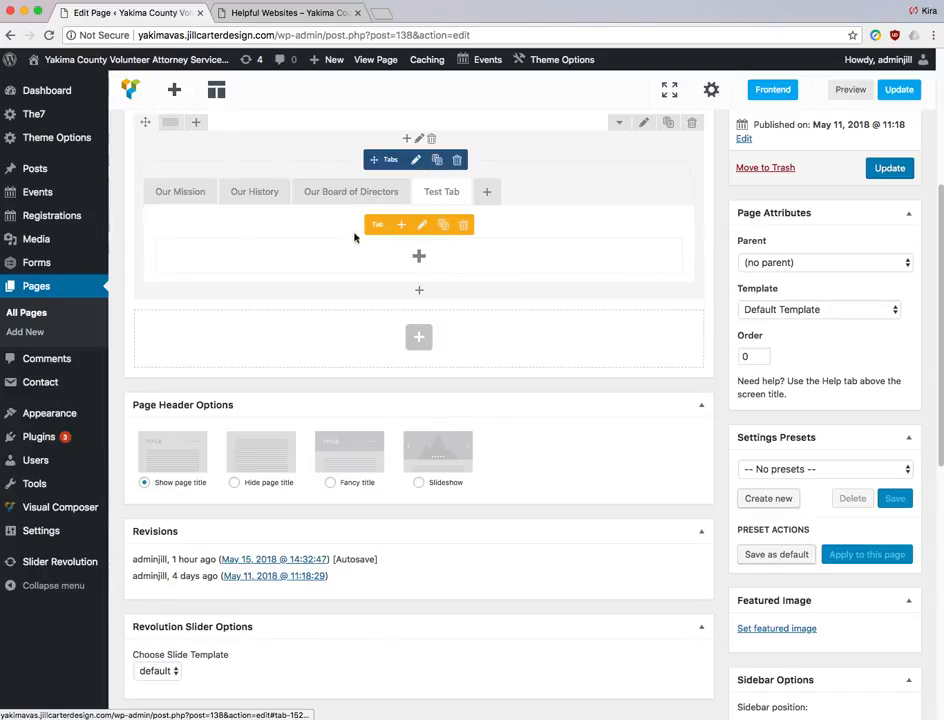
# - Insert a Text Block in Test Tab reading 'This is our test text.' and save it
pyautogui.click(420, 258)
pyautogui.click(409, 206)
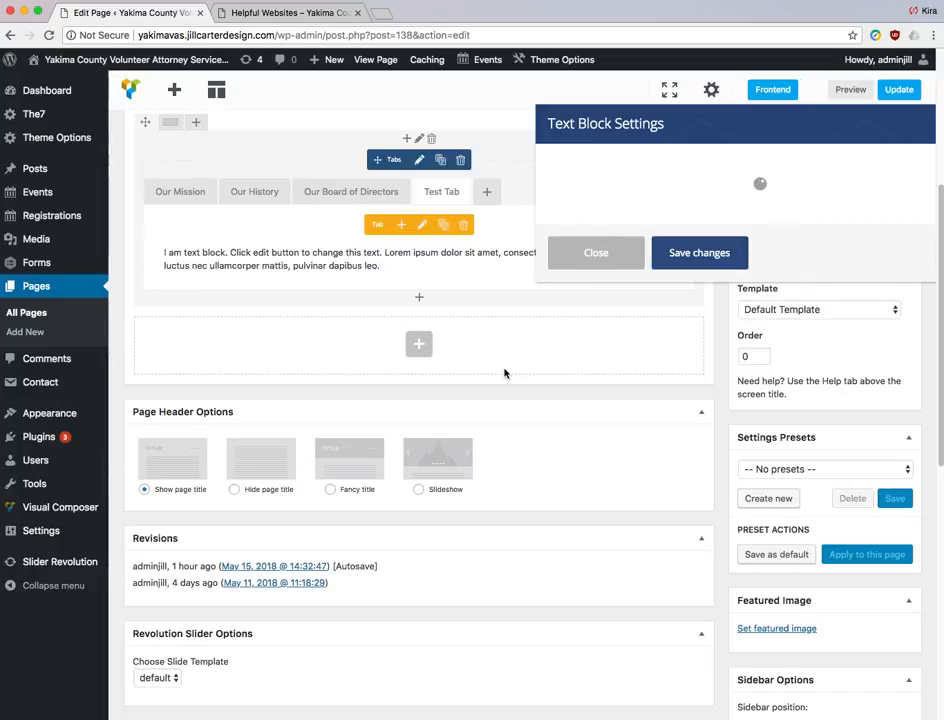
pyautogui.moveTo(901, 341); pyautogui.dragTo(549, 306)
pyautogui.write('This is our test text.')
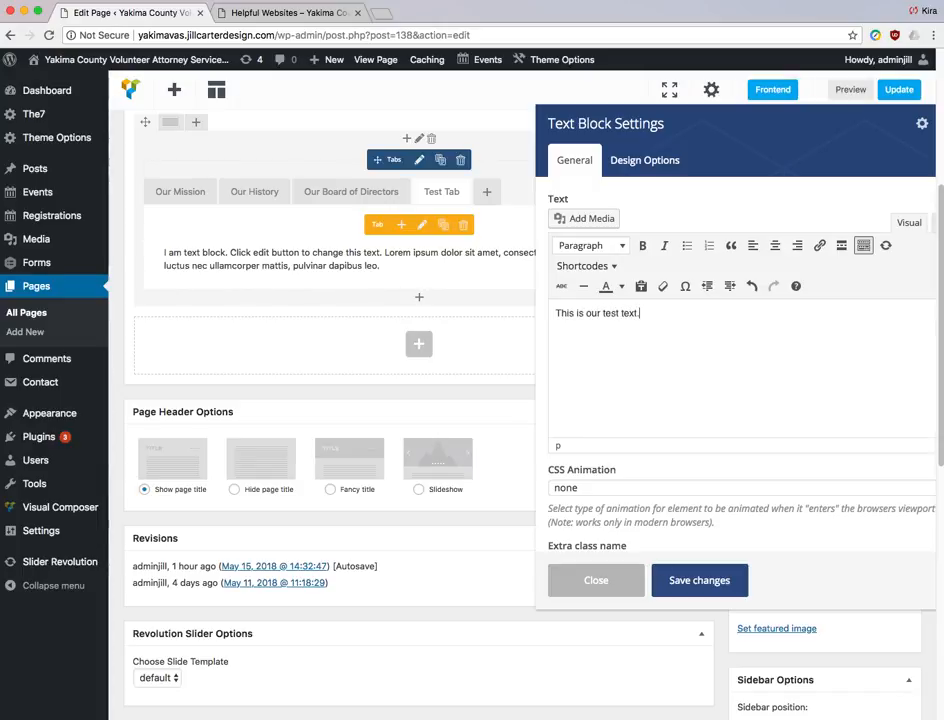
pyautogui.click(697, 584)
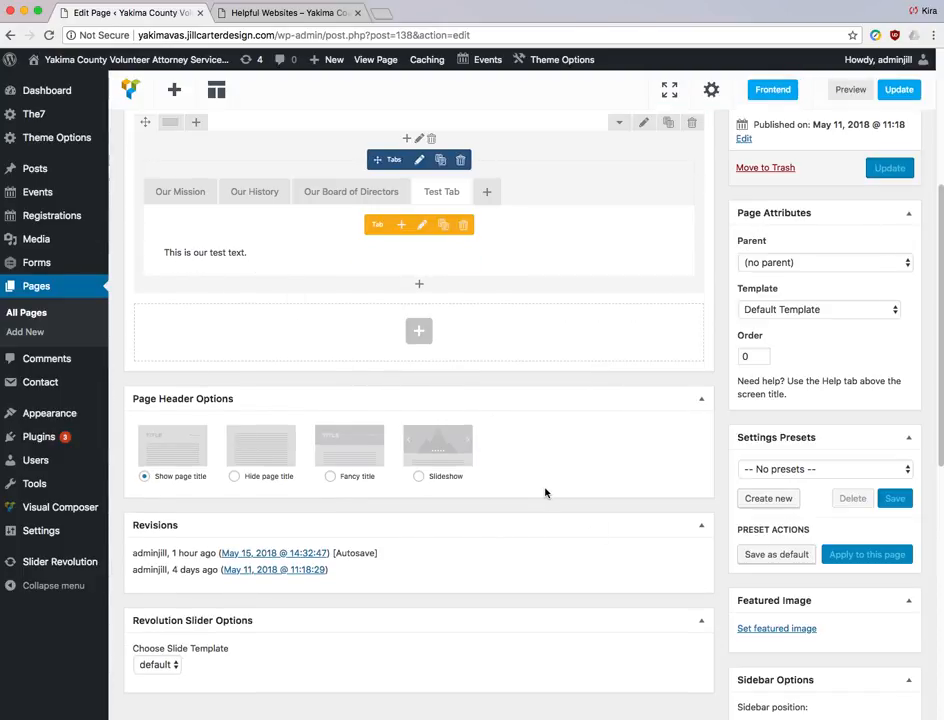
pyautogui.scroll(3, 546, 492)
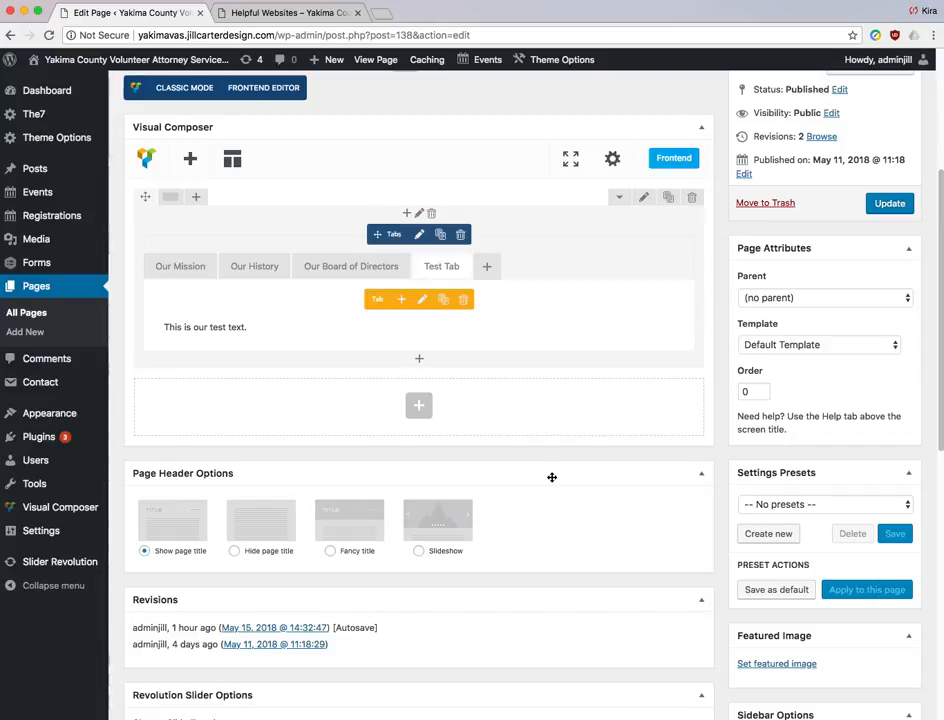
# - Add a Text Block row reading 'This is our test column.', correcting the 'collumn' typo, and save
pyautogui.click(421, 409)
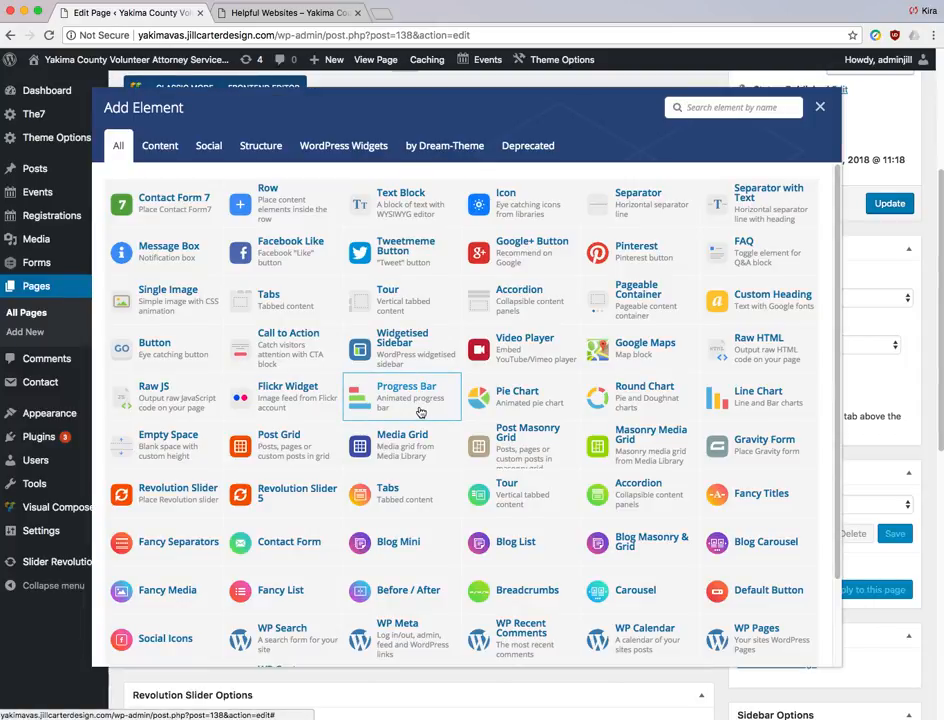
pyautogui.click(401, 210)
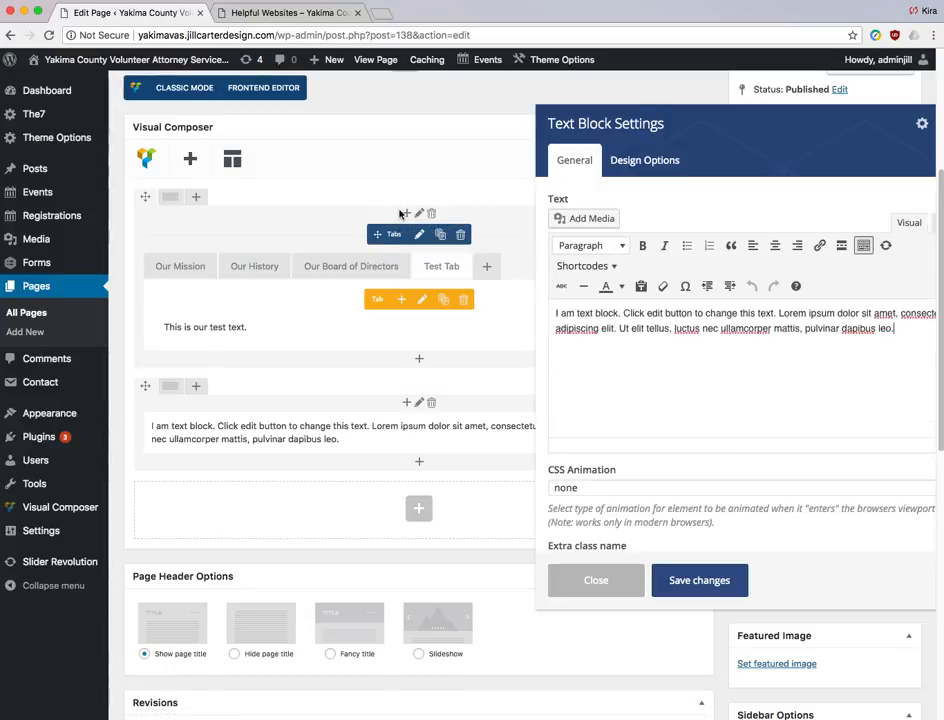
pyautogui.moveTo(910, 337); pyautogui.dragTo(535, 316)
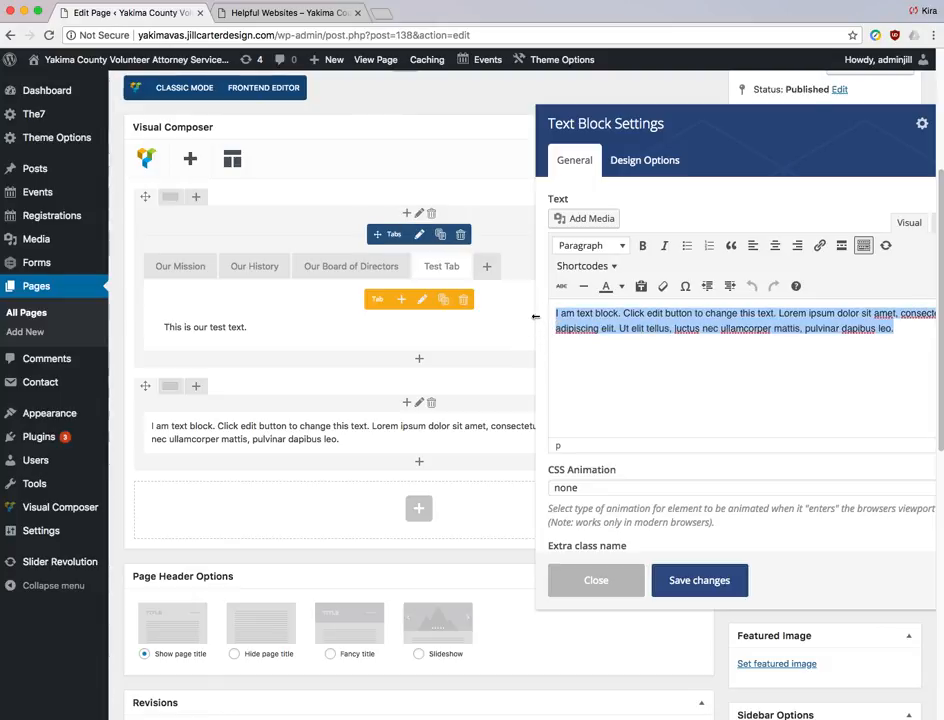
pyautogui.write('This is our test collu')
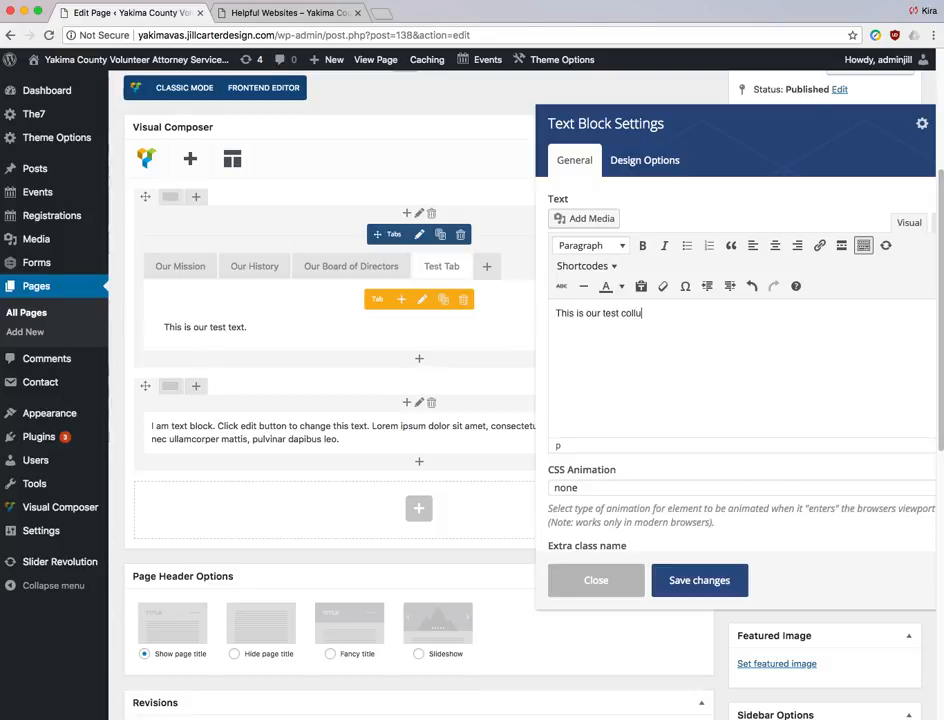
pyautogui.write('mn.')
pyautogui.rightClick(638, 314)
pyautogui.click(655, 321)
pyautogui.click(710, 580)
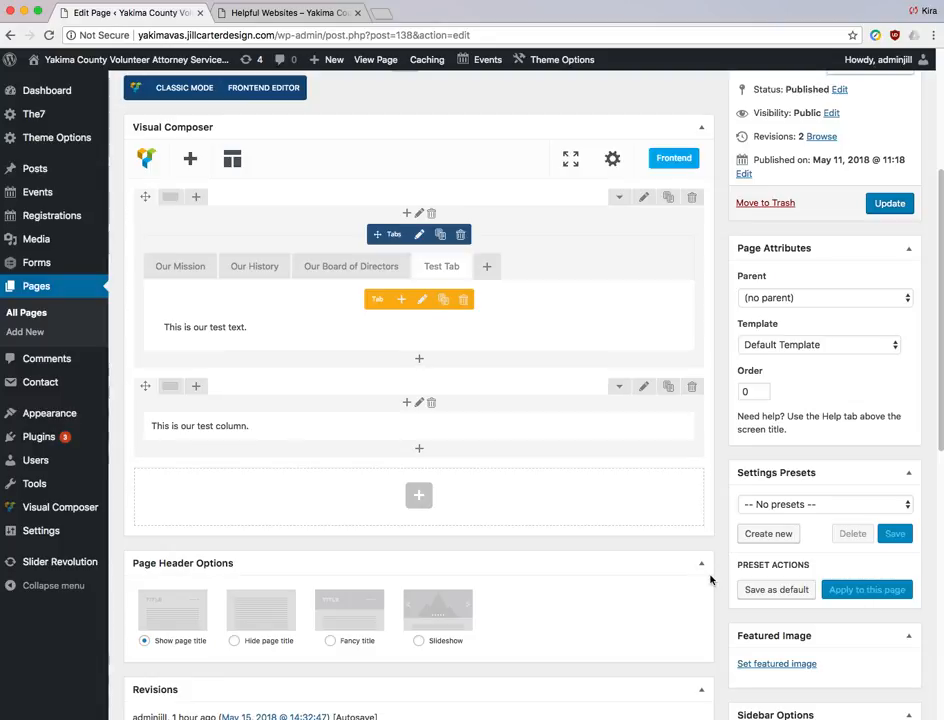
pyautogui.moveTo(173, 394)
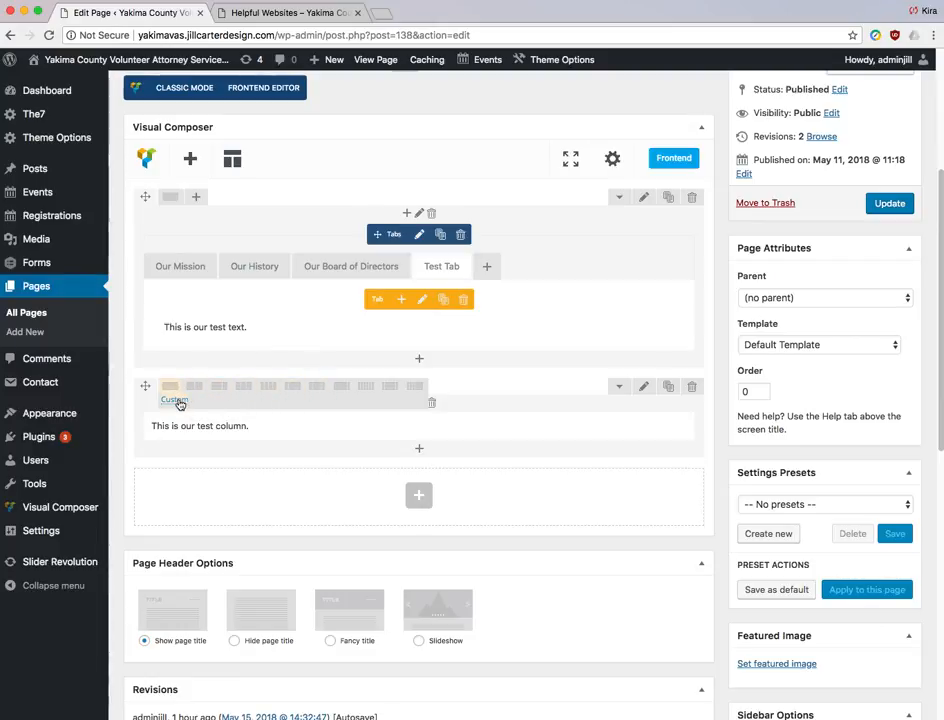
# - Set the row's custom layout to 1/4 + 1/2 + 1/4 columns
pyautogui.click(175, 400)
pyautogui.click(569, 251)
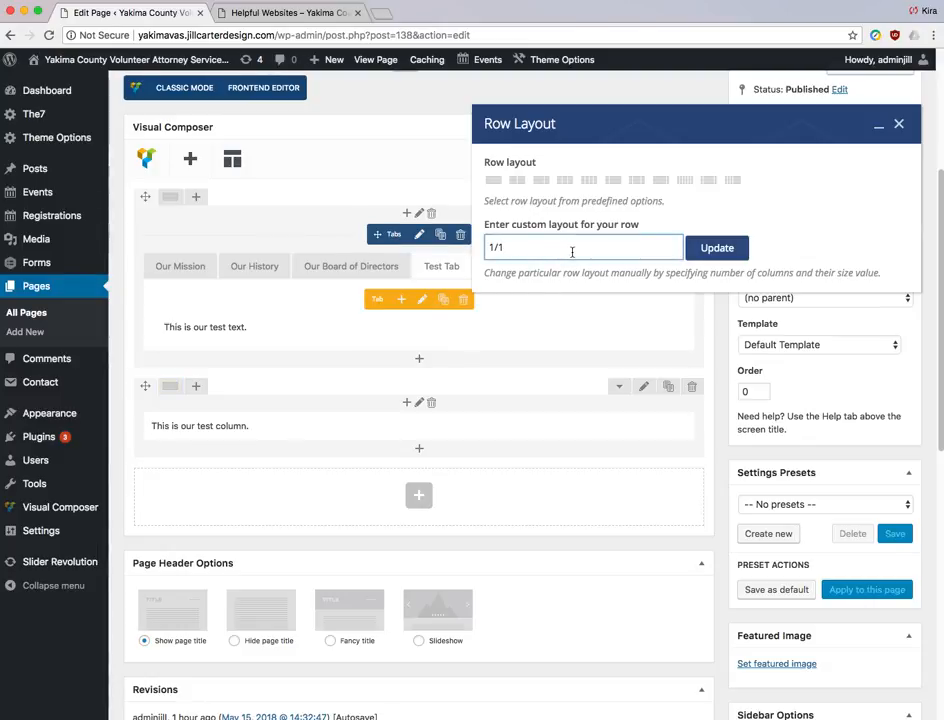
pyautogui.press('BackSpace')
pyautogui.write('4 + 1/2 +1/4')
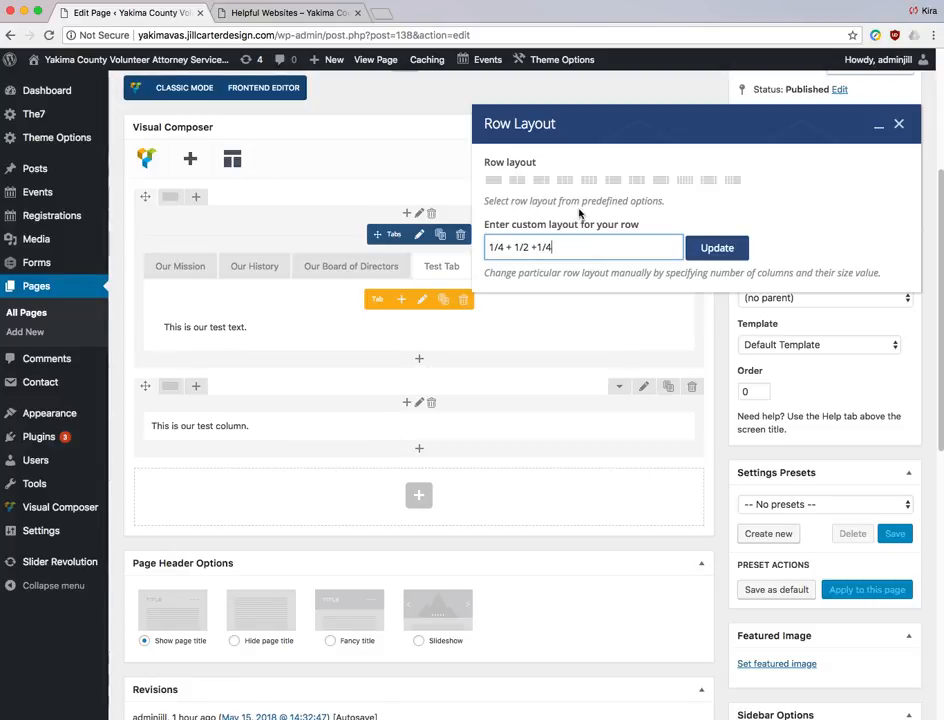
pyautogui.click(723, 249)
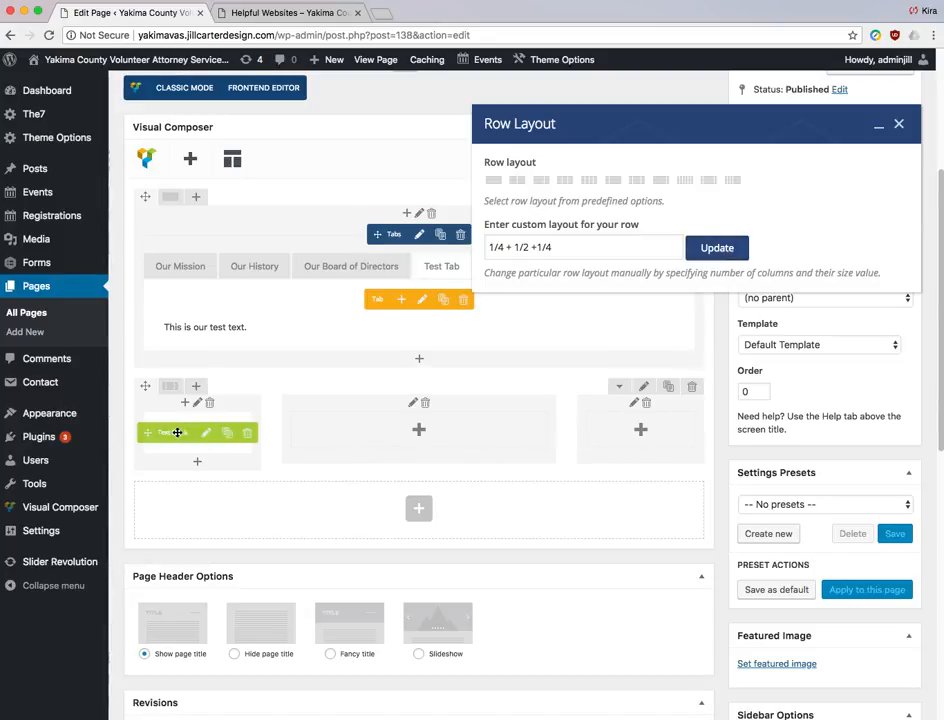
pyautogui.click(898, 124)
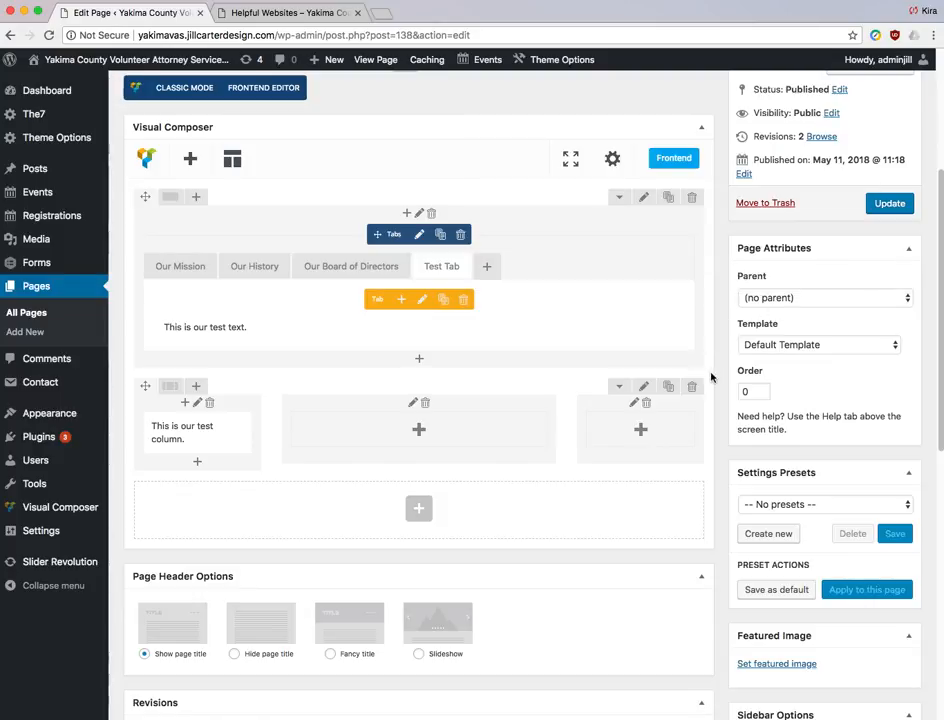
# - Clone the test column text block and move the copy into the right column
pyautogui.moveTo(204, 434)
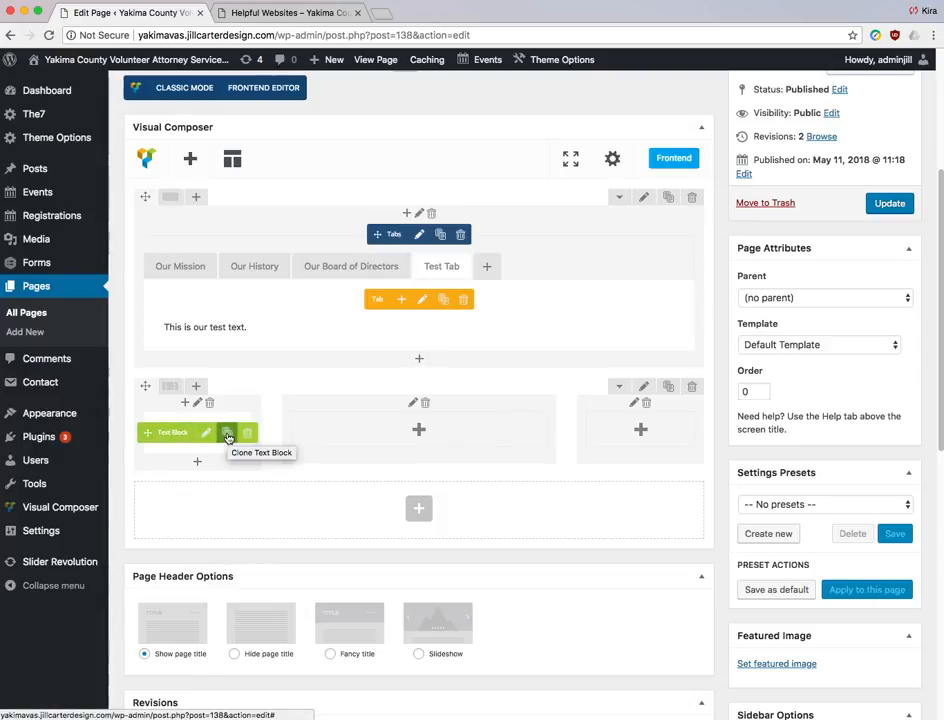
pyautogui.click(228, 437)
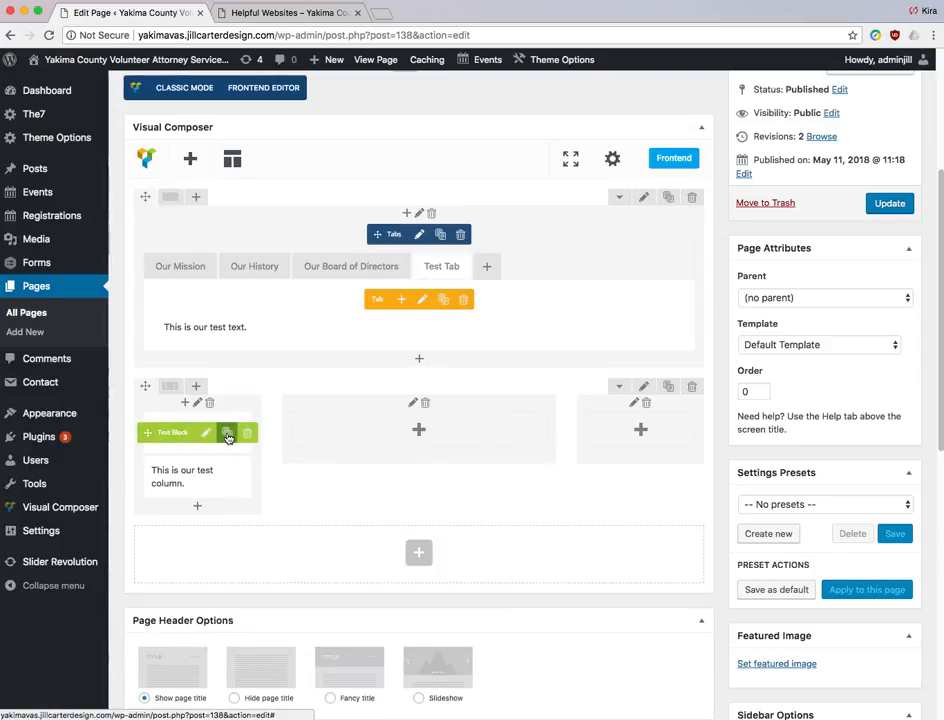
pyautogui.moveTo(152, 478)
pyautogui.mouseDown()
pyautogui.moveTo(295, 478)
pyautogui.moveTo(356, 440)
pyautogui.moveTo(594, 381)
pyautogui.moveTo(609, 381)
pyautogui.moveTo(607, 392)
pyautogui.mouseUp()
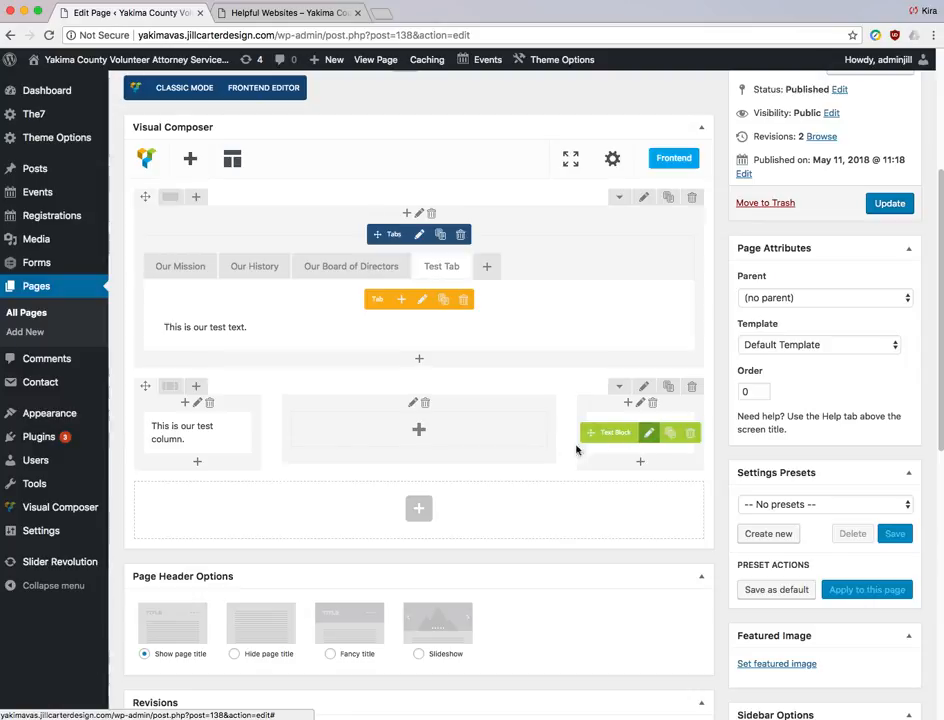
# - Add a Single Image element to the middle column by searching 'image'
pyautogui.click(420, 431)
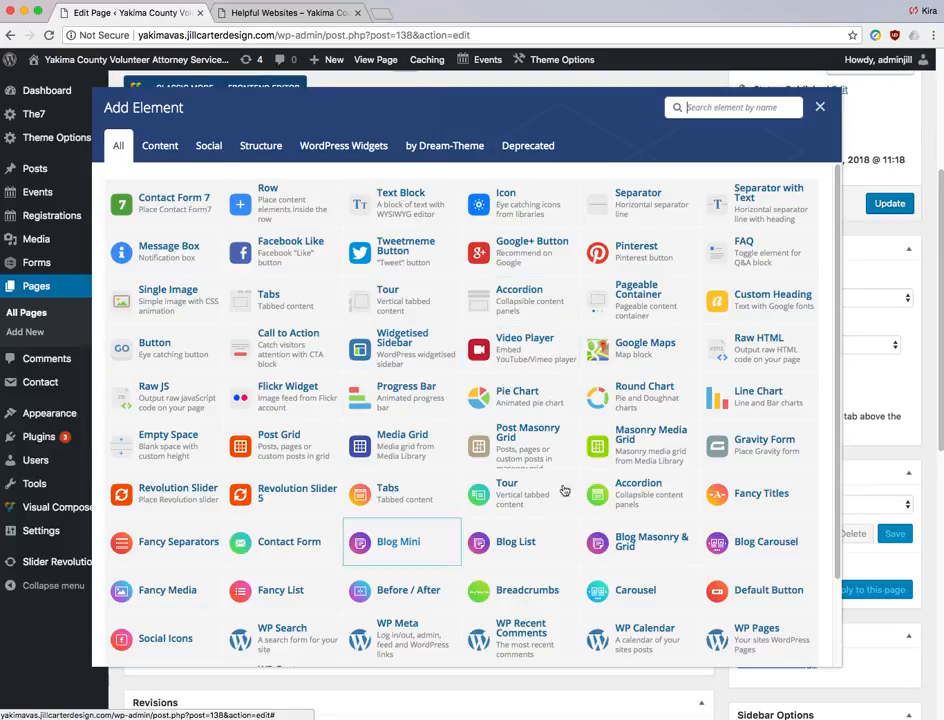
pyautogui.scroll(-3, 583, 420)
pyautogui.scroll(3, 585, 417)
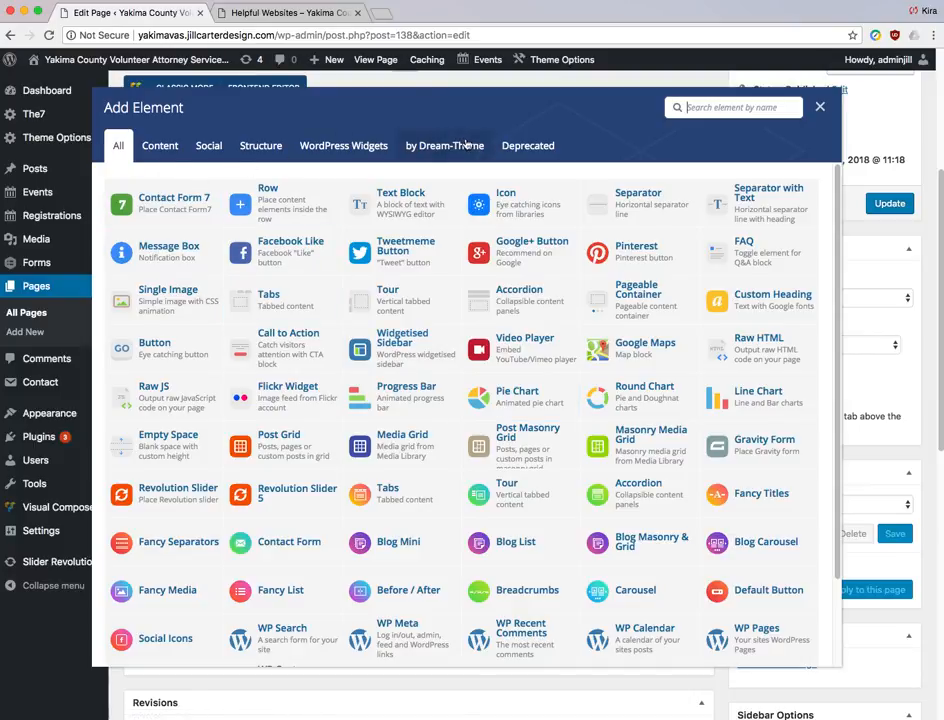
pyautogui.click(737, 108)
pyautogui.write('image')
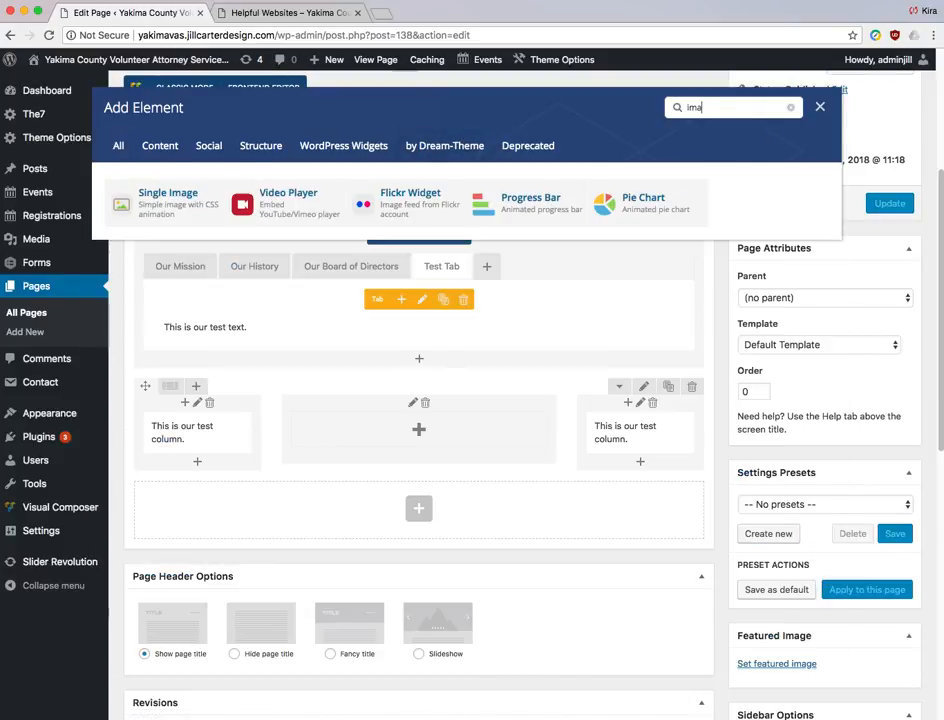
pyautogui.click(165, 206)
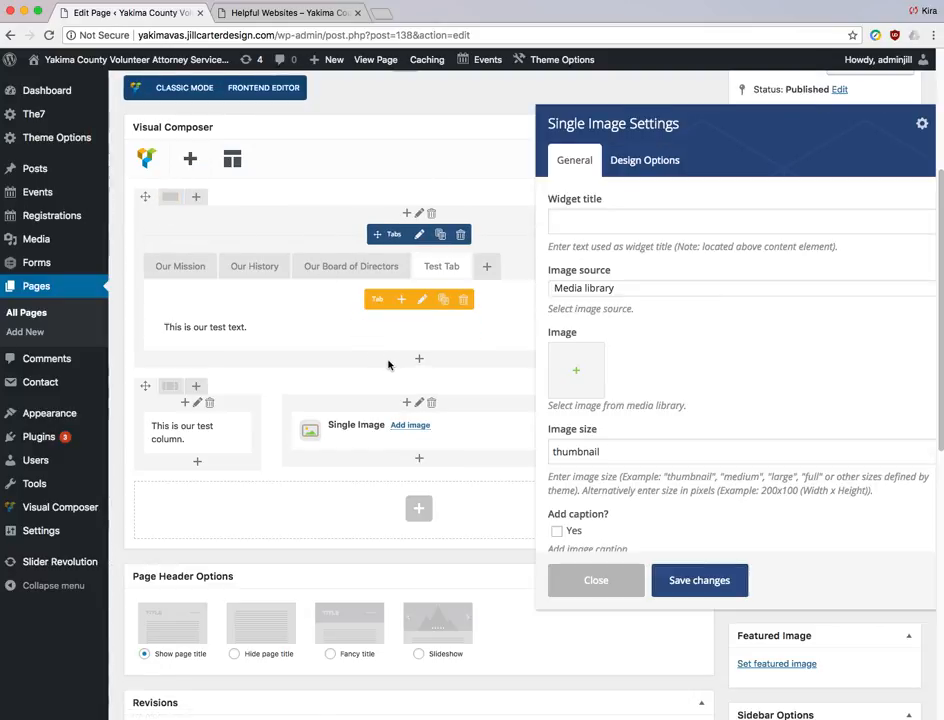
# - Set the element's image to the VAS logo from the Media Library
pyautogui.scroll(-1, 834, 358)
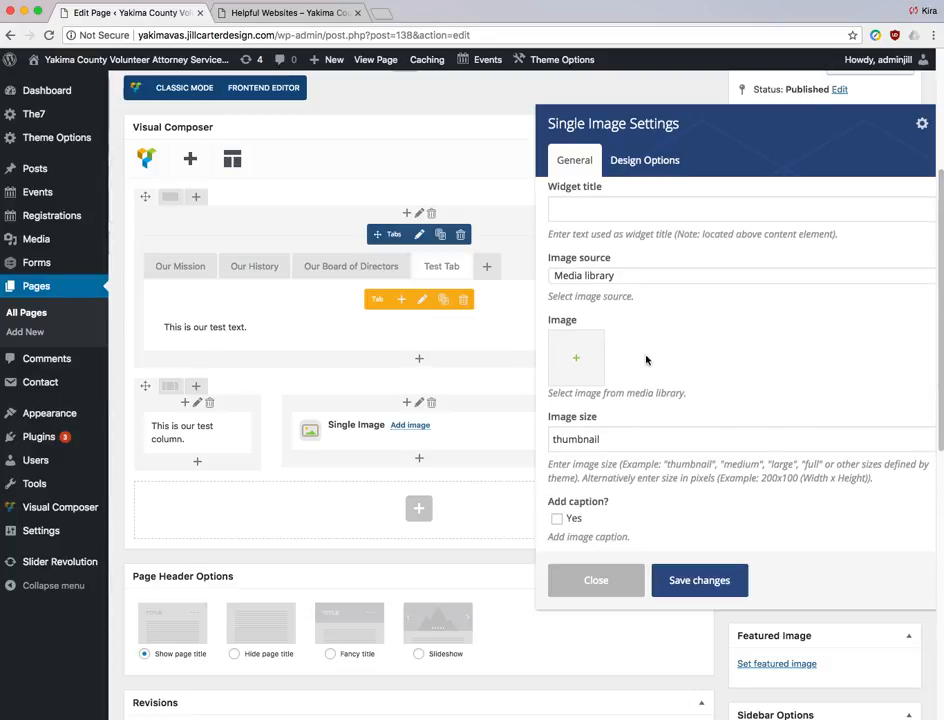
pyautogui.click(577, 362)
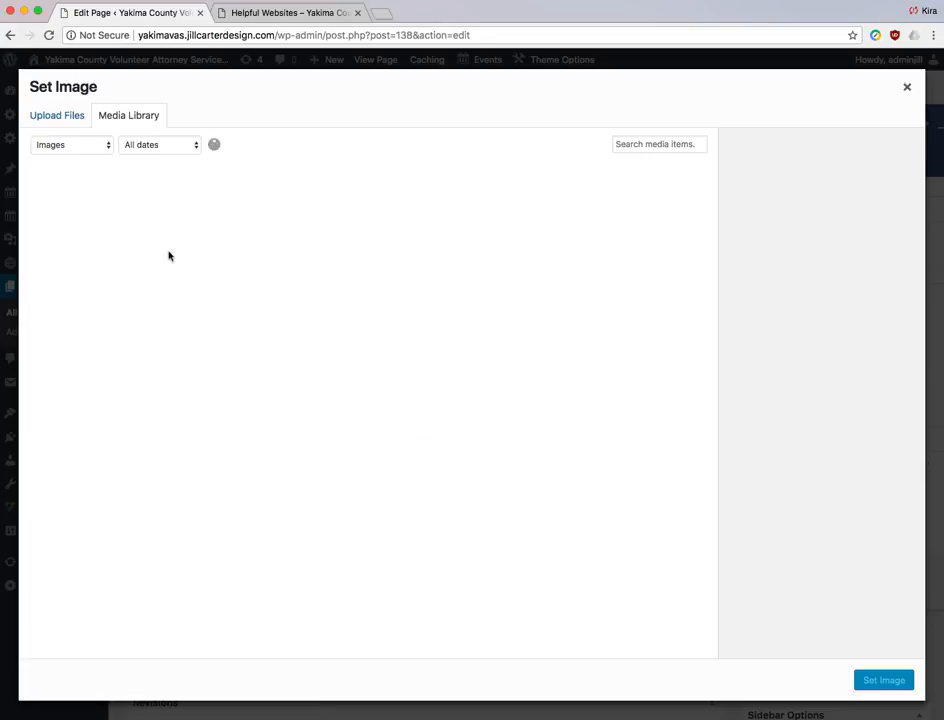
pyautogui.click(59, 118)
pyautogui.click(105, 119)
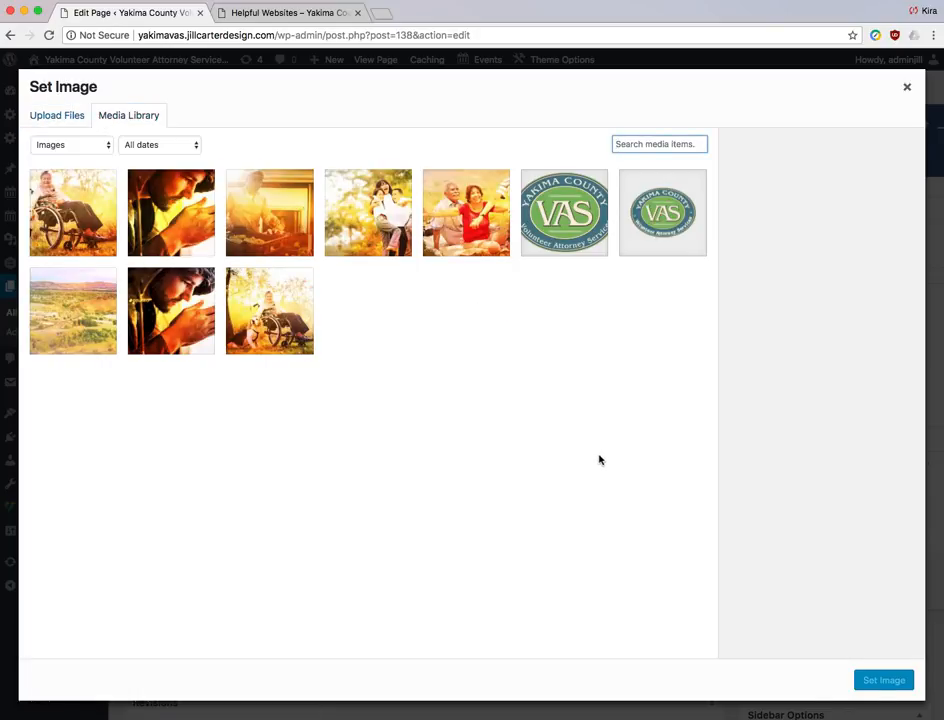
pyautogui.click(581, 214)
pyautogui.click(867, 680)
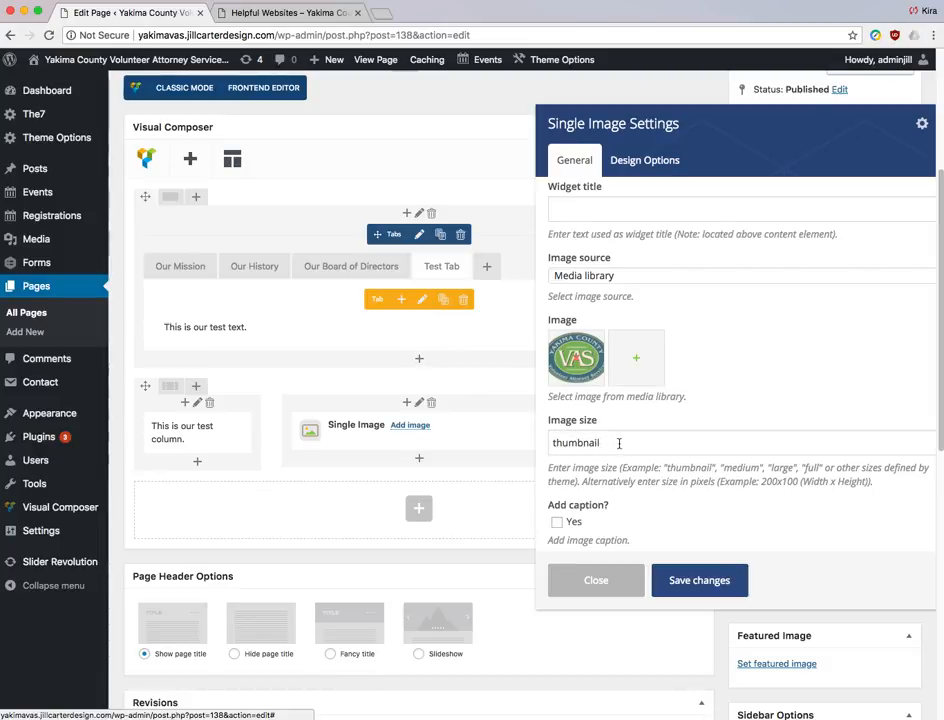
# - Set the image size to 'medium' and alignment to Center, then save
pyautogui.moveTo(620, 443); pyautogui.dragTo(533, 443)
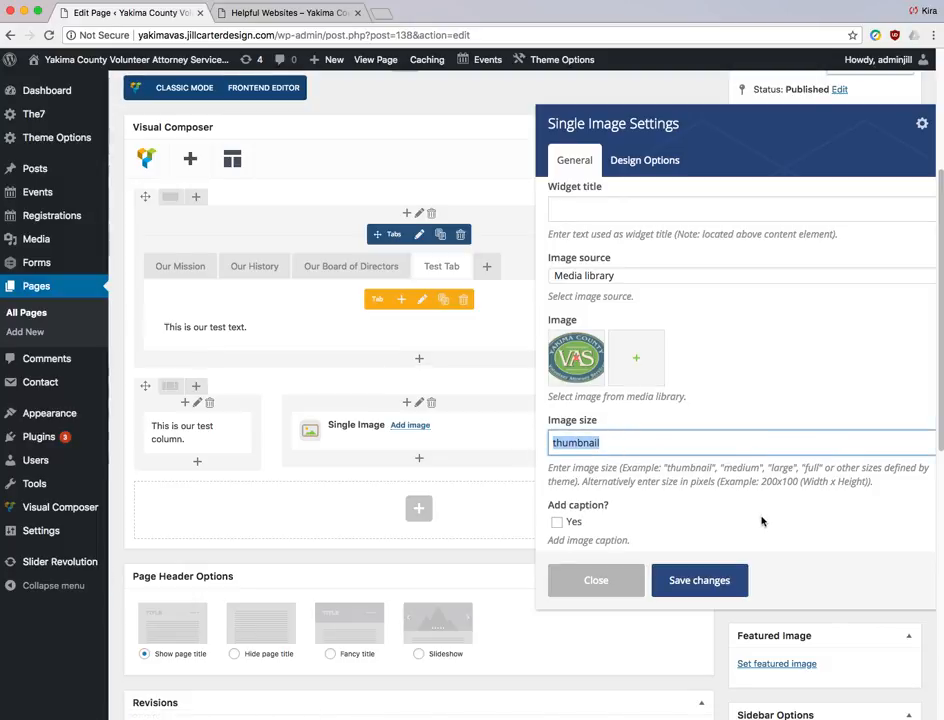
pyautogui.write('medium')
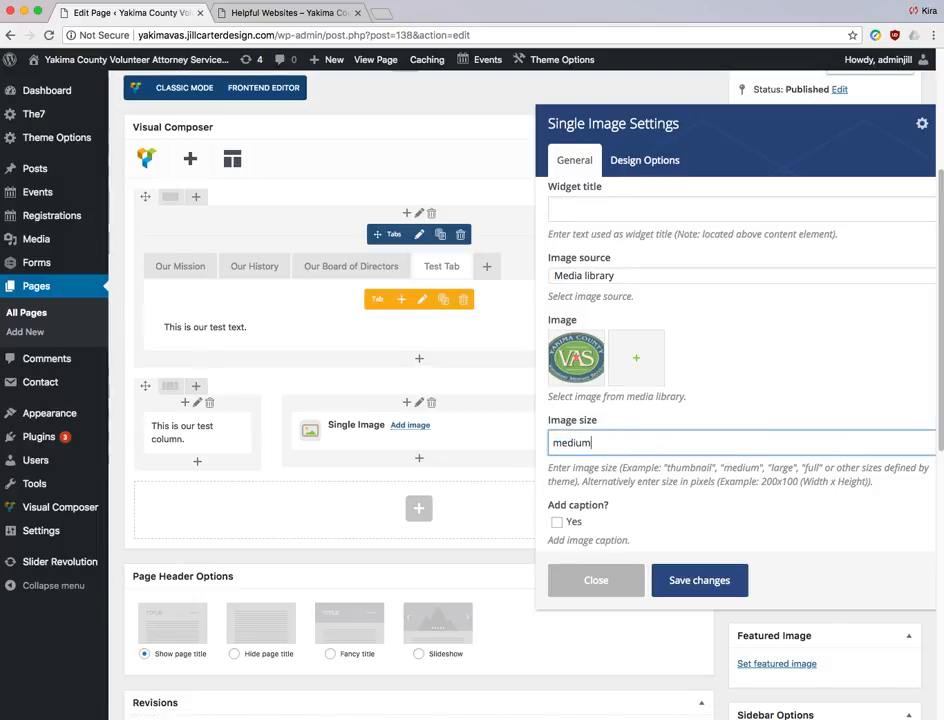
pyautogui.scroll(-2, 738, 428)
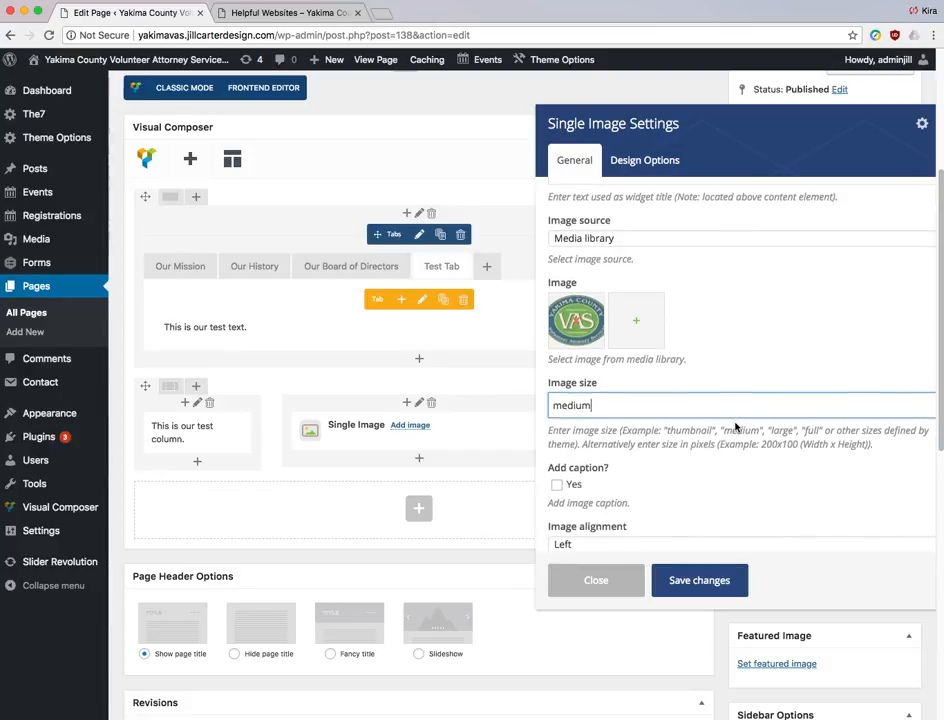
pyautogui.scroll(-2, 735, 427)
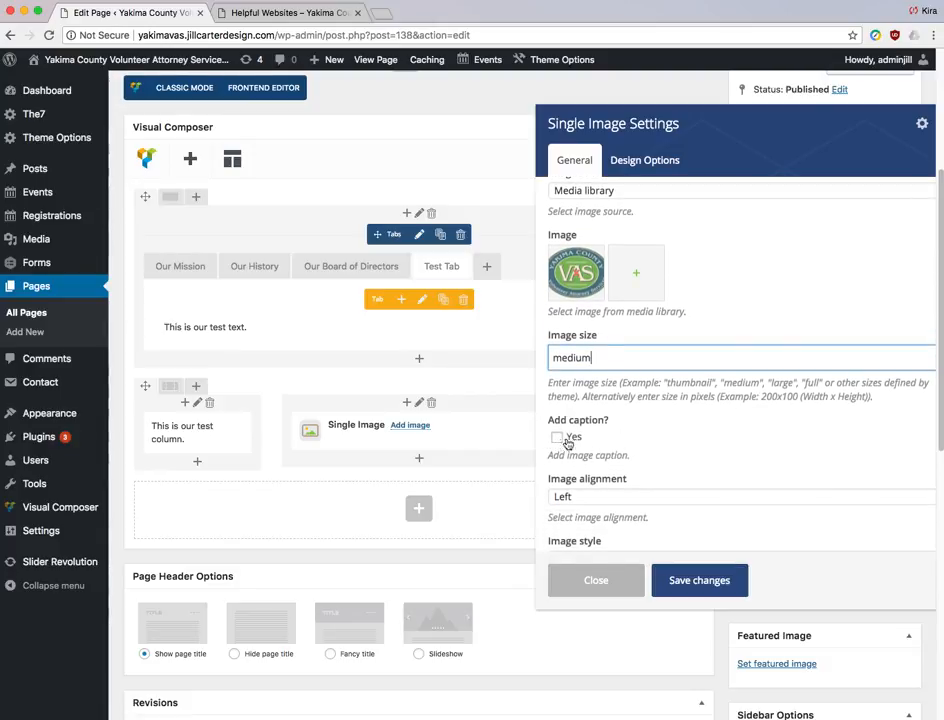
pyautogui.scroll(-1, 693, 432)
pyautogui.scroll(-2, 693, 432)
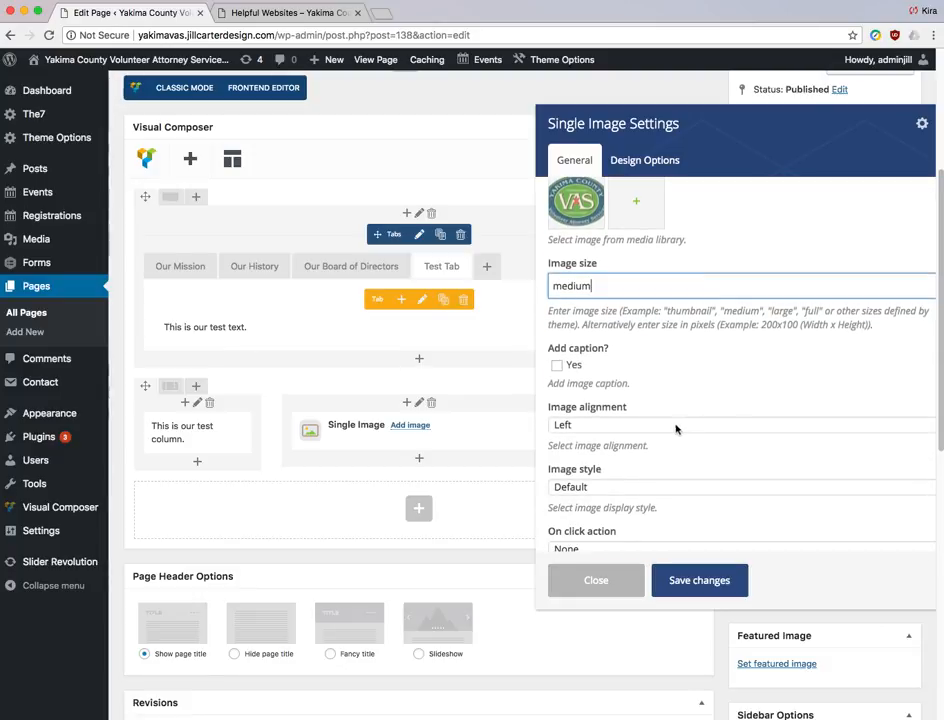
pyautogui.click(672, 427)
pyautogui.click(668, 451)
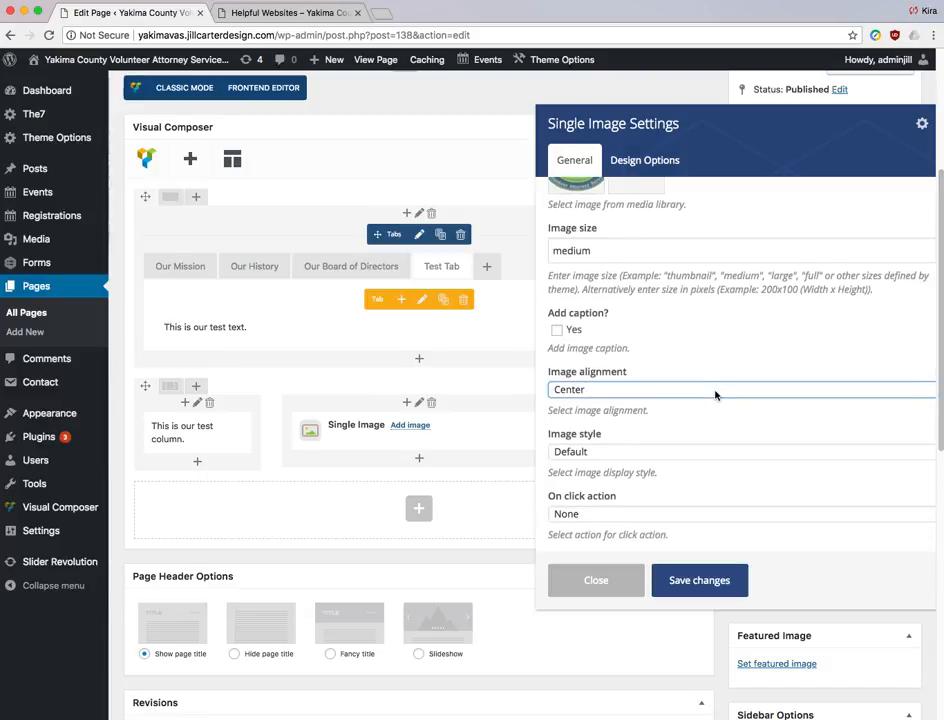
pyautogui.click(700, 582)
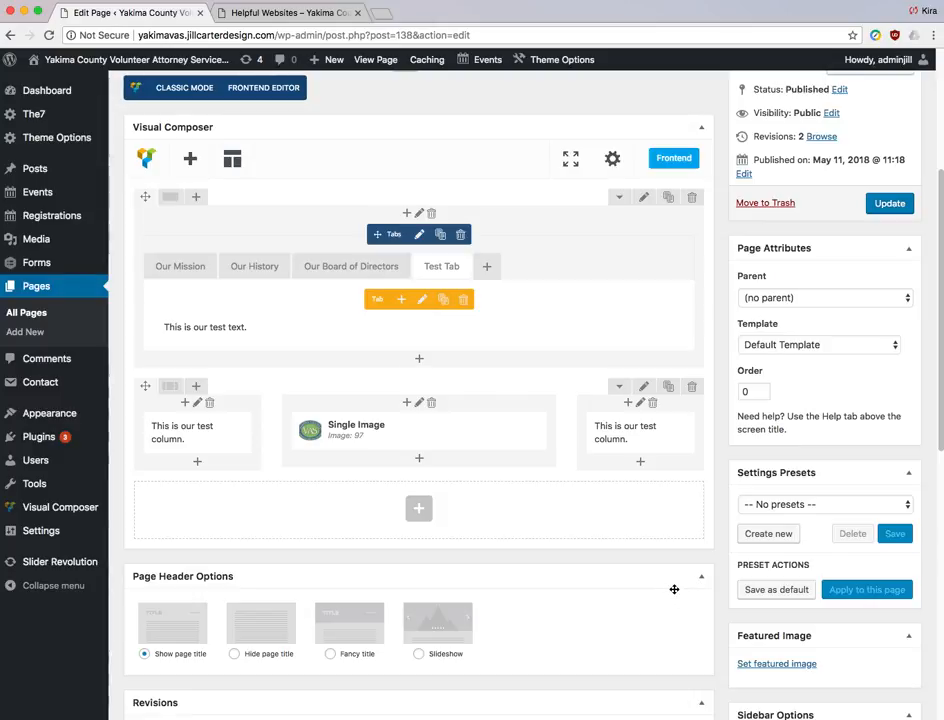
# - Preview the About Us page changes and show the Test Tab text
pyautogui.scroll(1, 649, 580)
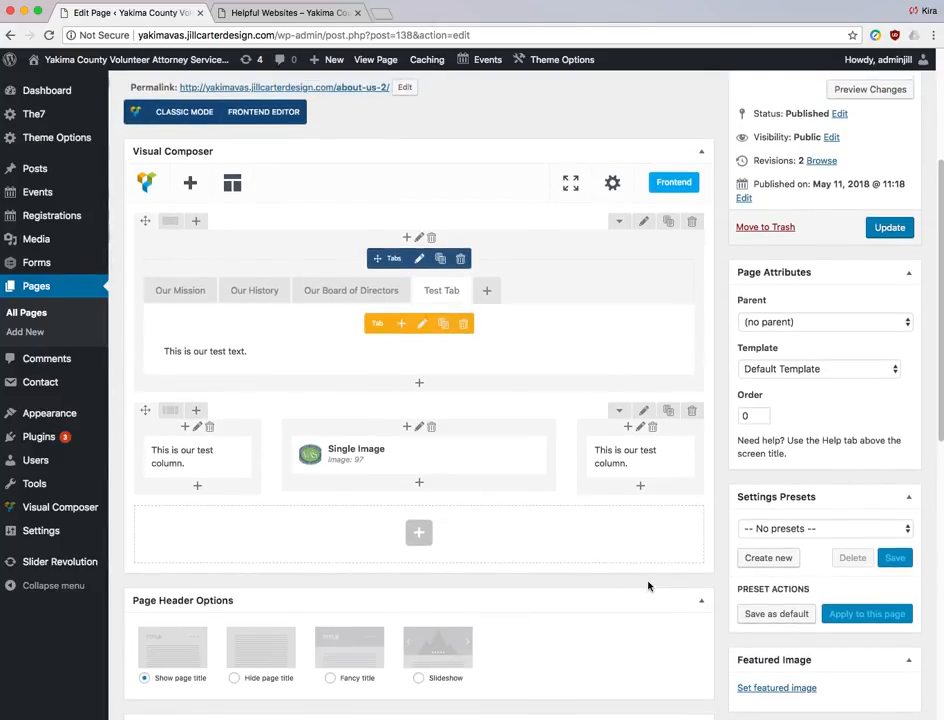
pyautogui.scroll(3, 648, 586)
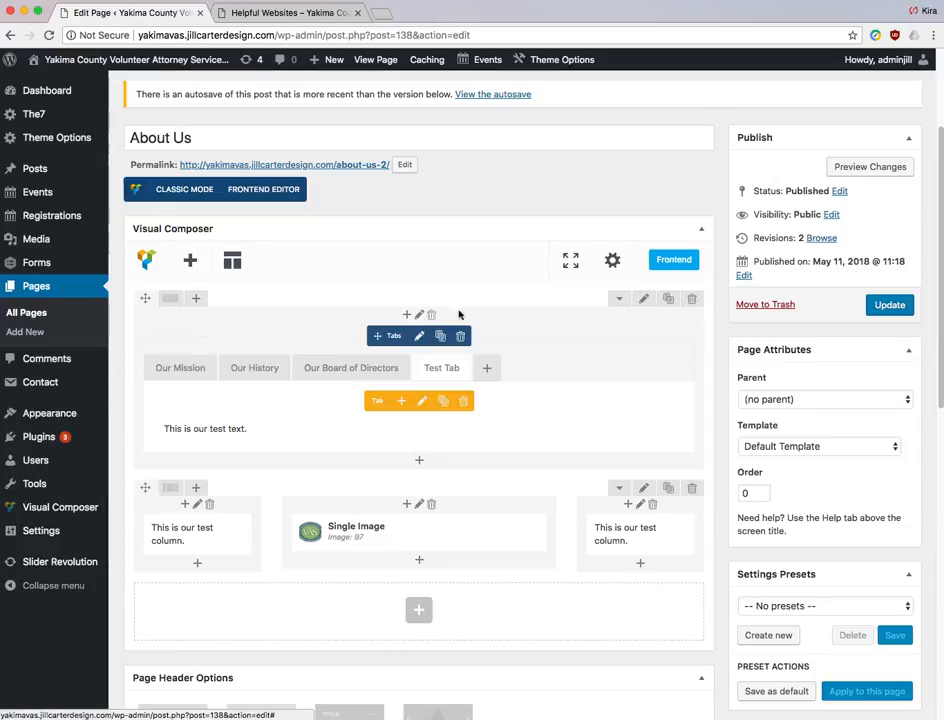
pyautogui.click(879, 172)
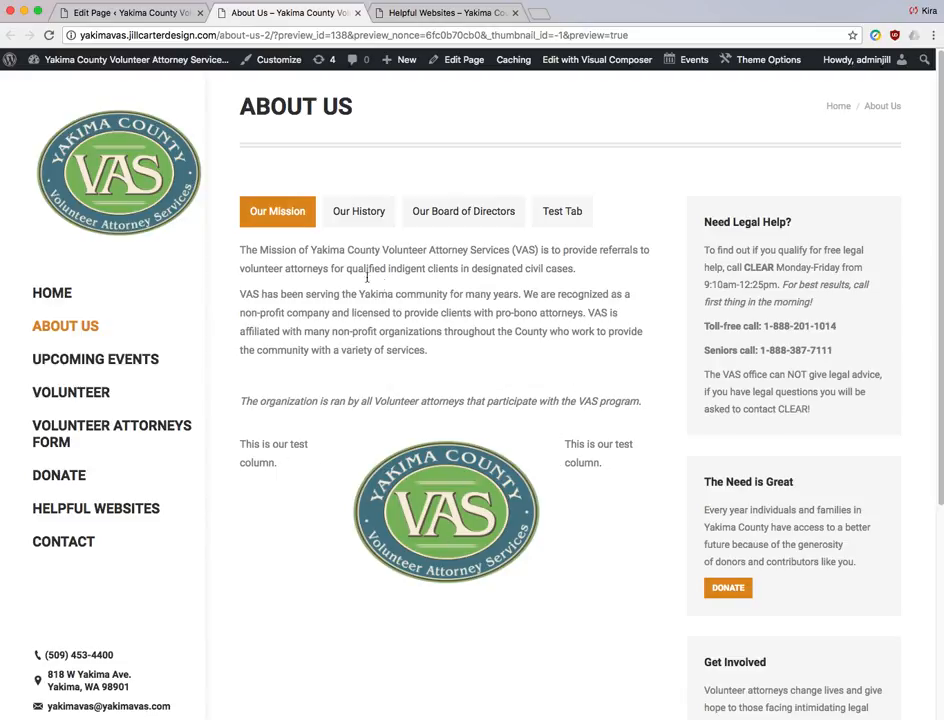
pyautogui.click(566, 213)
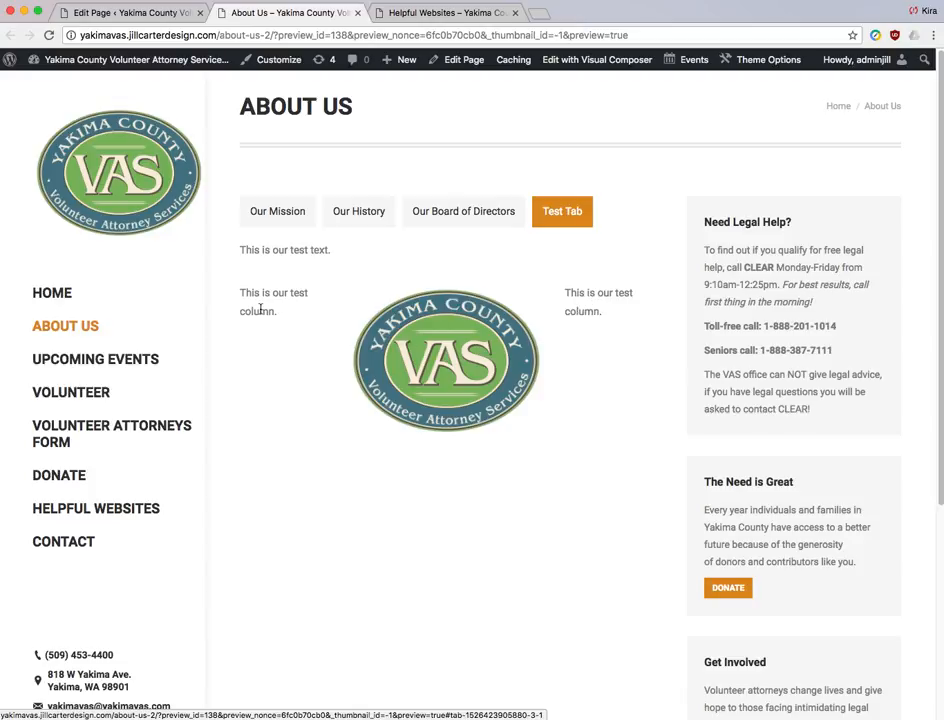
# - Cycle through the other tabs and back to Test Tab, then return to the page editor
pyautogui.click(470, 214)
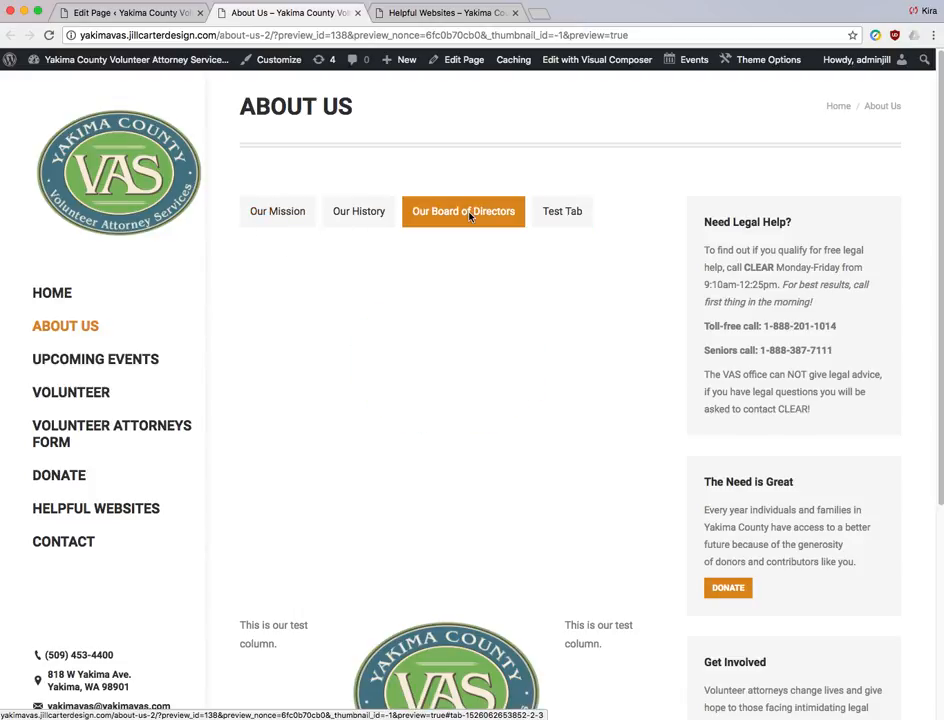
pyautogui.click(376, 206)
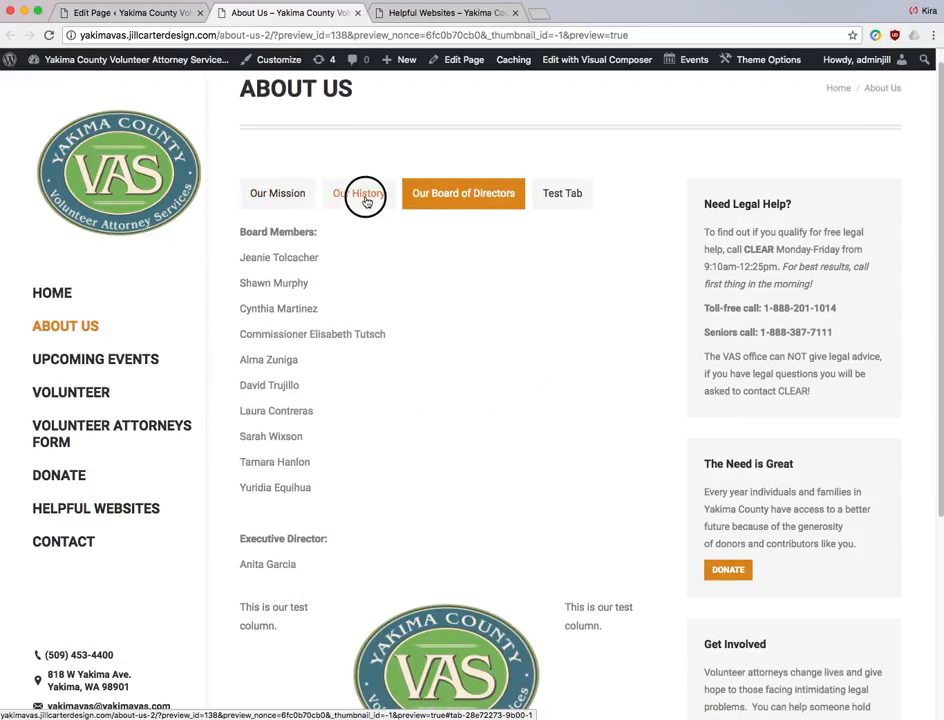
pyautogui.click(290, 197)
pyautogui.click(362, 193)
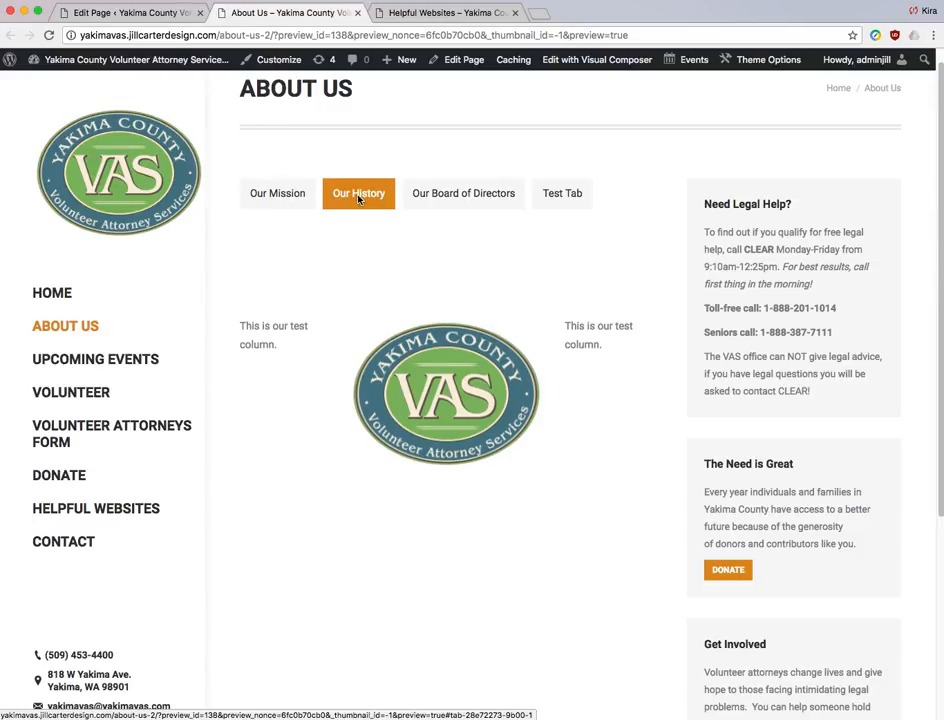
pyautogui.click(449, 197)
pyautogui.click(576, 193)
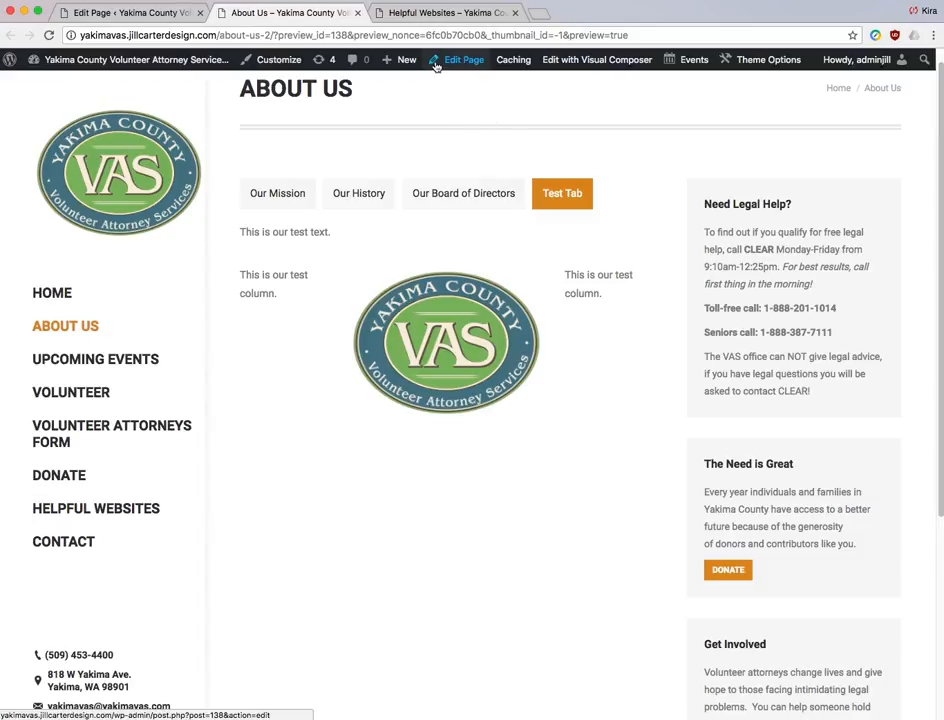
pyautogui.click(130, 13)
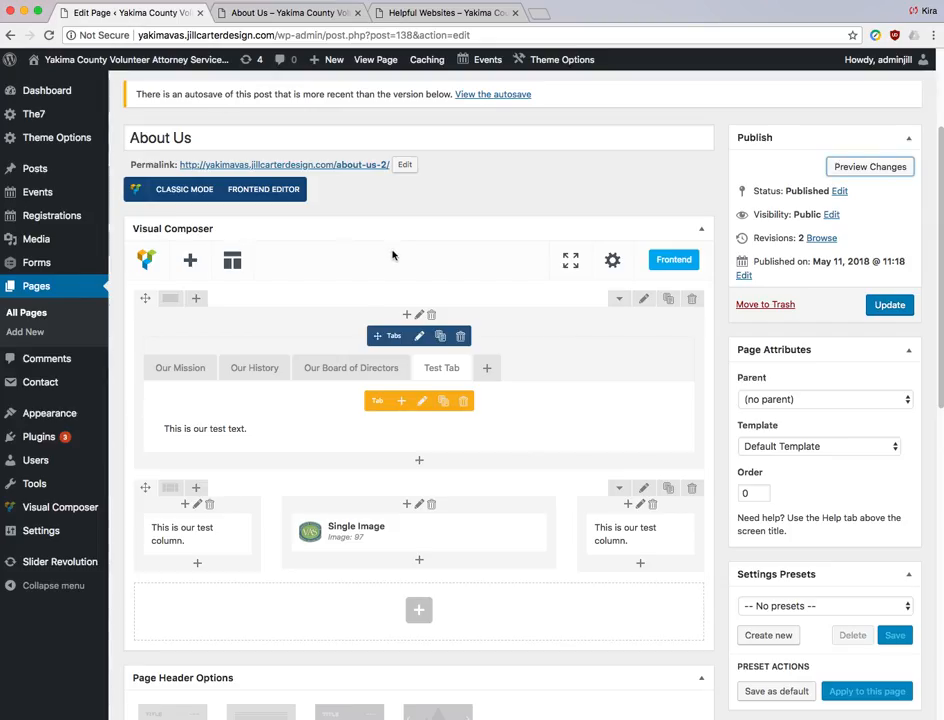